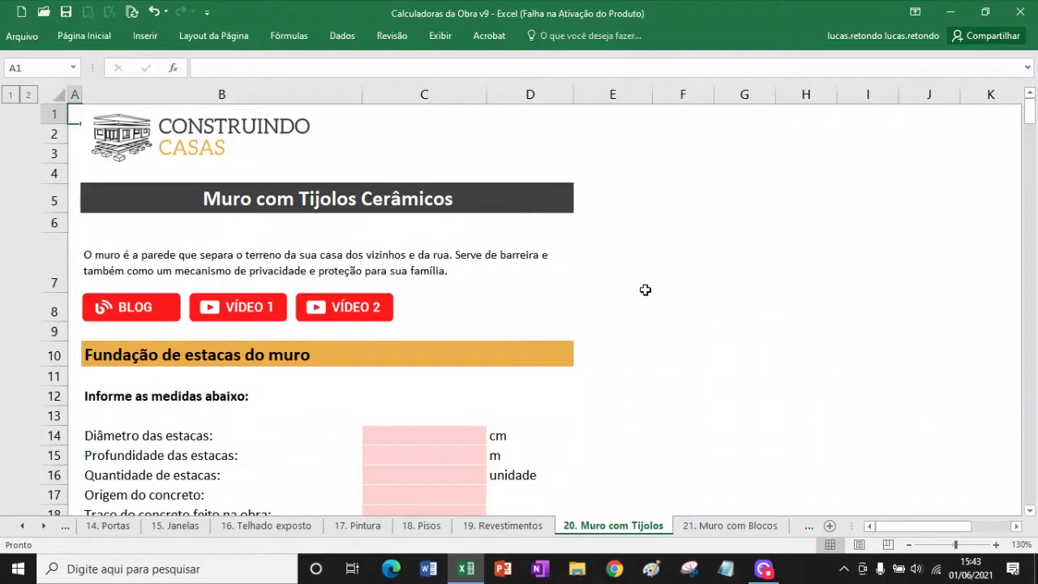
- Examine the wall's pile foundation inputs, their materials list and the start of the grade beam concrete section
{"action": "scroll", "coordinate": [646, 289], "scroll_direction": "down", "scroll_amount": 2}
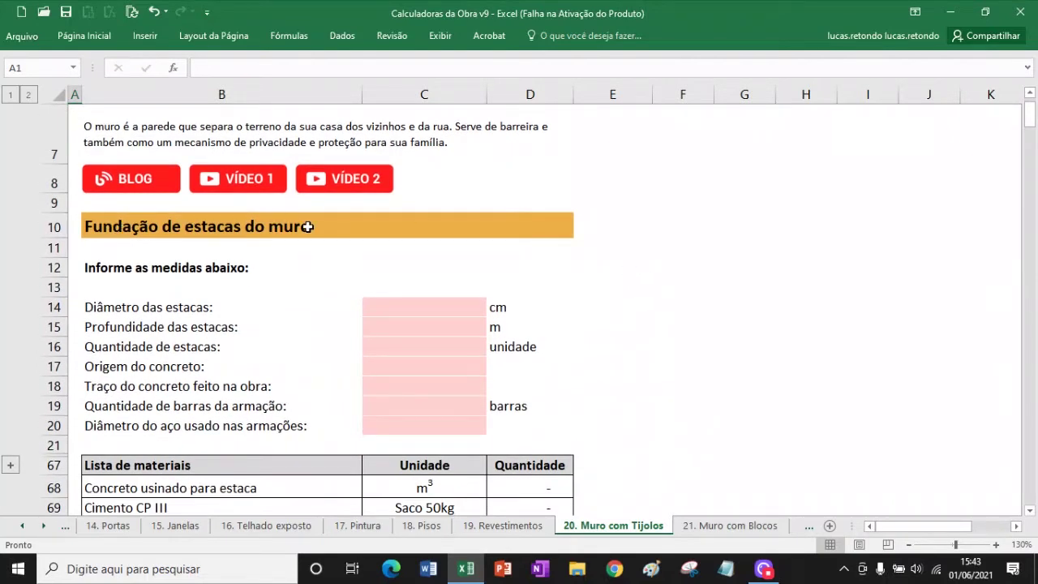
{"action": "scroll", "coordinate": [301, 230], "scroll_direction": "down", "scroll_amount": 5}
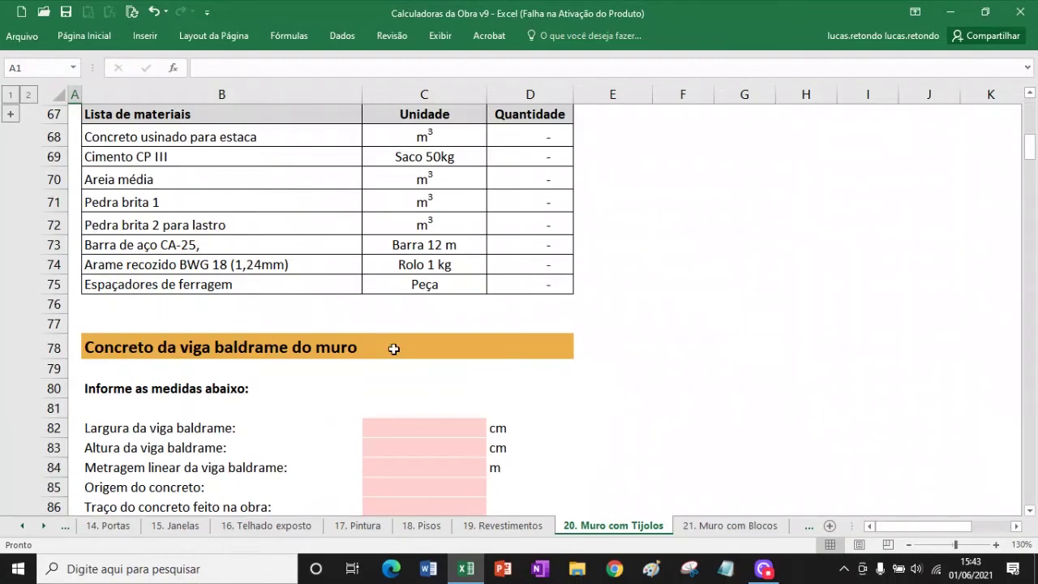
{"action": "scroll", "coordinate": [394, 348], "scroll_direction": "up", "scroll_amount": 4}
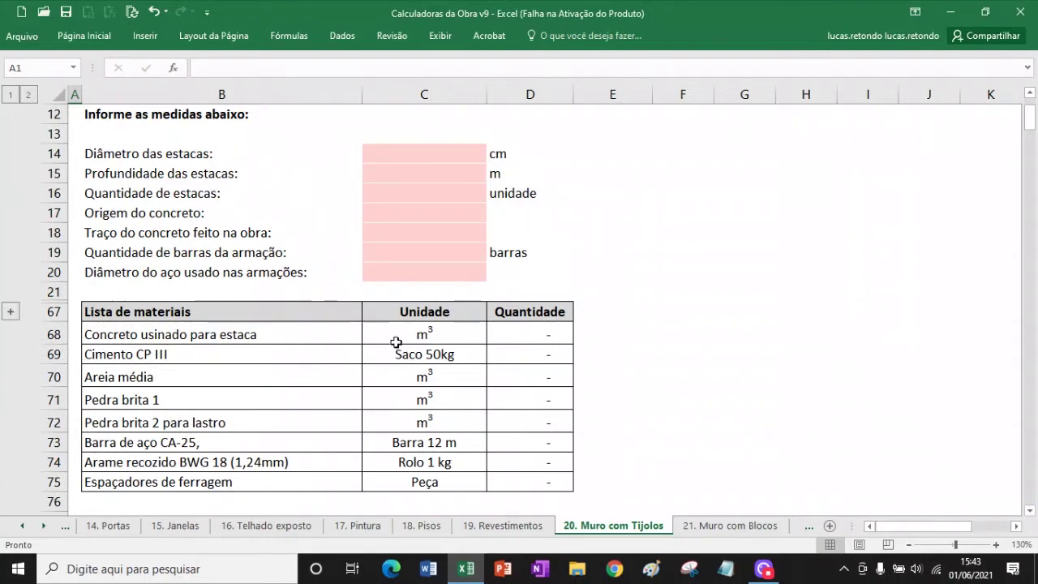
{"action": "scroll", "coordinate": [395, 341], "scroll_direction": "up", "scroll_amount": 1}
{"action": "scroll", "coordinate": [343, 325], "scroll_direction": "up", "scroll_amount": 1}
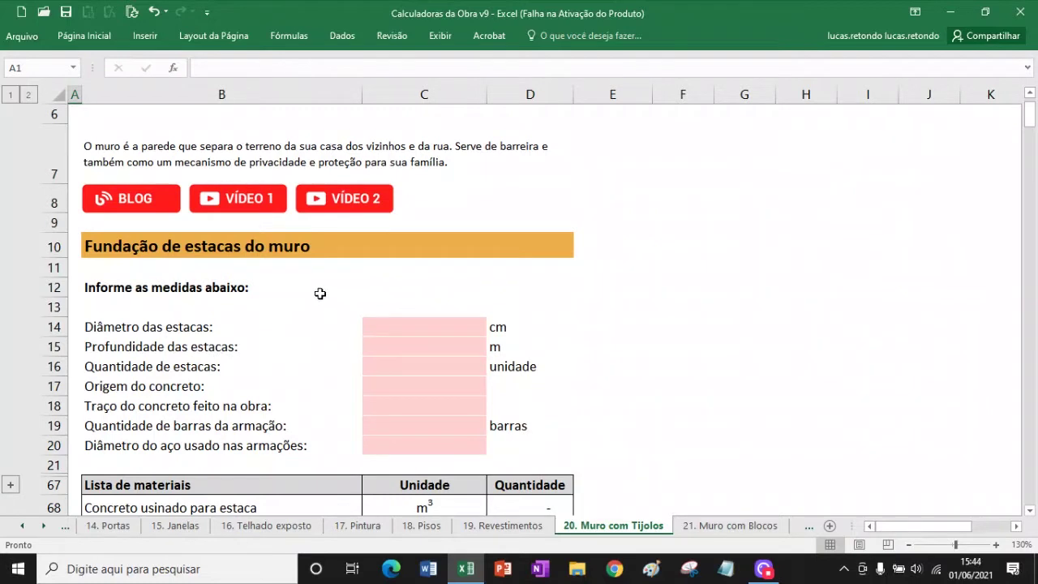
{"action": "scroll", "coordinate": [320, 294], "scroll_direction": "up", "scroll_amount": 1}
{"action": "scroll", "coordinate": [274, 308], "scroll_direction": "down", "scroll_amount": 1}
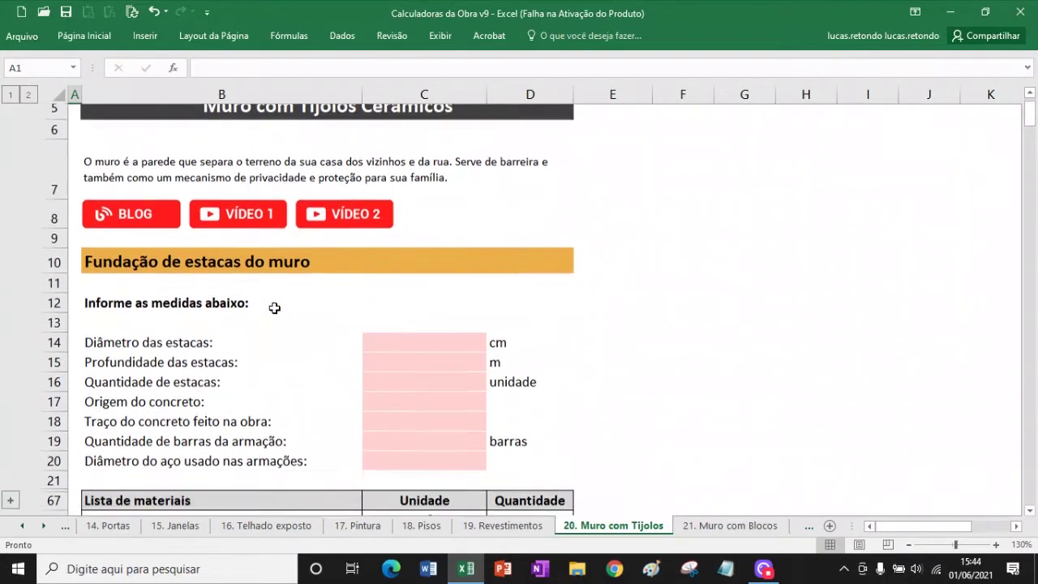
{"action": "scroll", "coordinate": [236, 279], "scroll_direction": "down", "scroll_amount": 1}
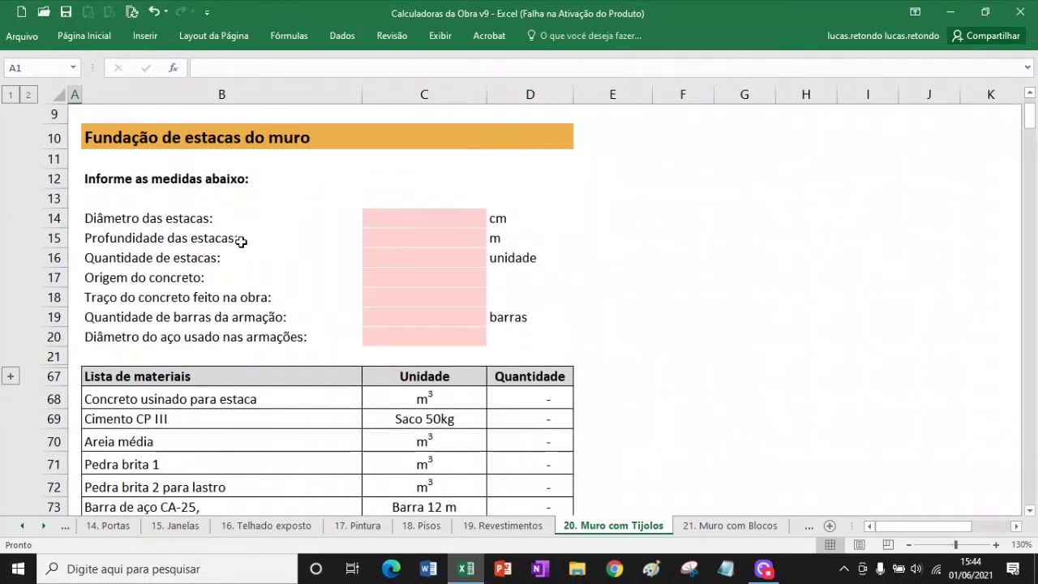
- Set the wall foundation piles to 25 cm diameter, 5 m depth and a quantity of 16
{"action": "left_click", "coordinate": [449, 219]}
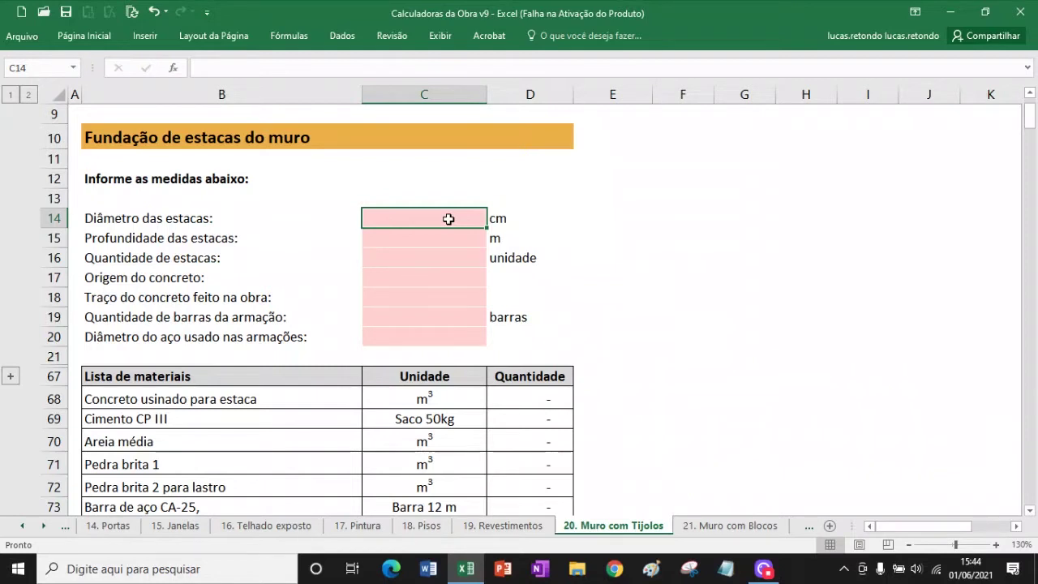
{"action": "type", "text": "25"}
{"action": "key", "text": "Return"}
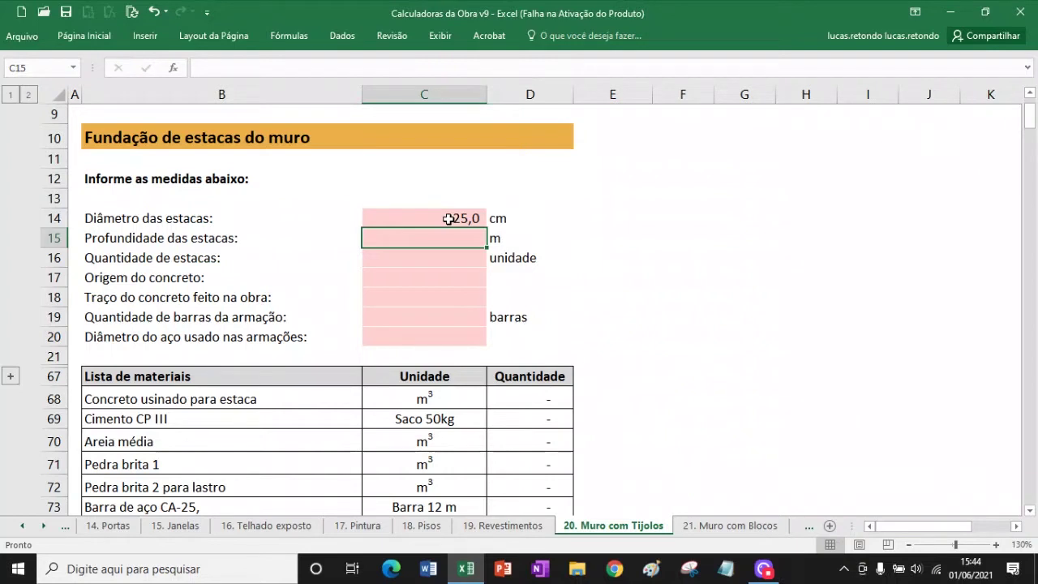
{"action": "type", "text": "5"}
{"action": "key", "text": "Return"}
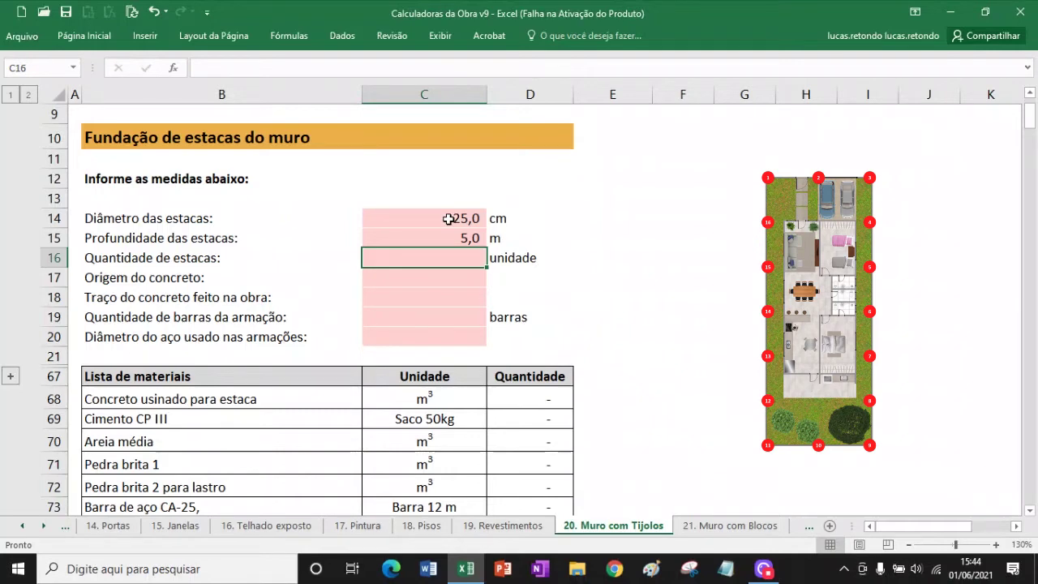
{"action": "type", "text": "16"}
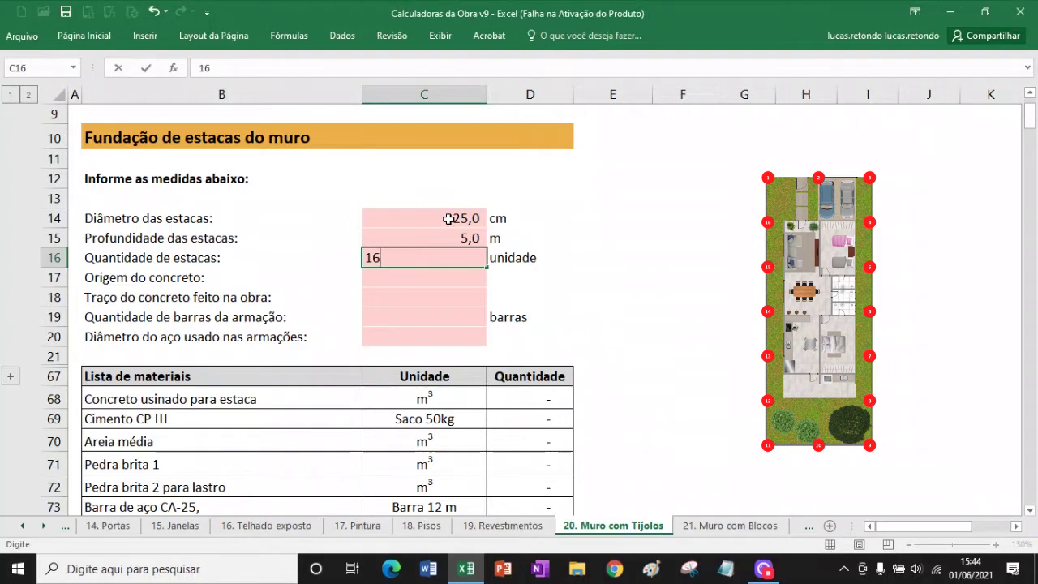
{"action": "key", "text": "Return"}
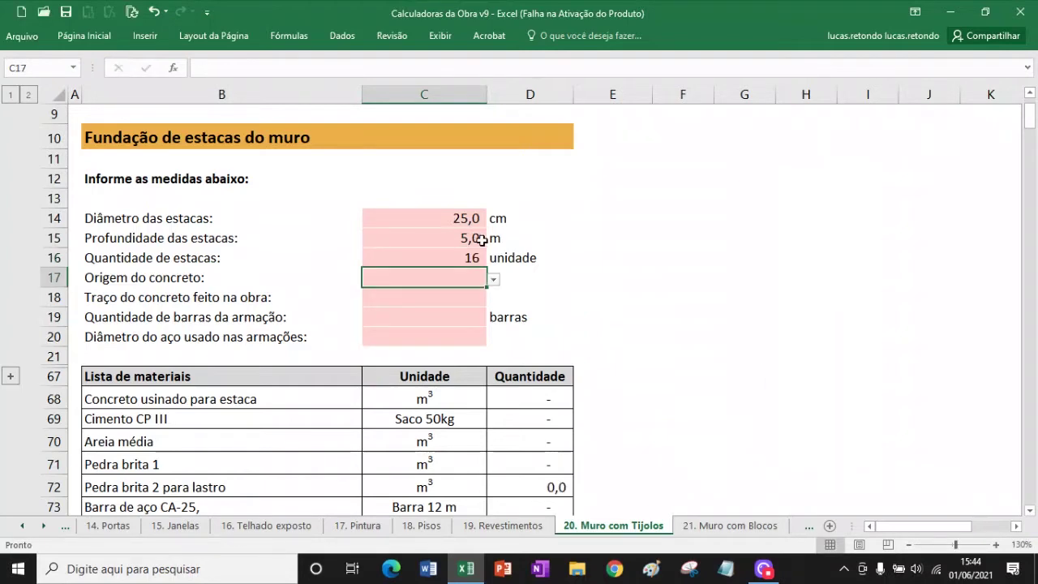
- Set the piles' concrete origin to "Feito na obra" after trying "Usinado", and choose the 1:5:6 site-mixed concrete ratio
{"action": "left_click", "coordinate": [494, 279]}
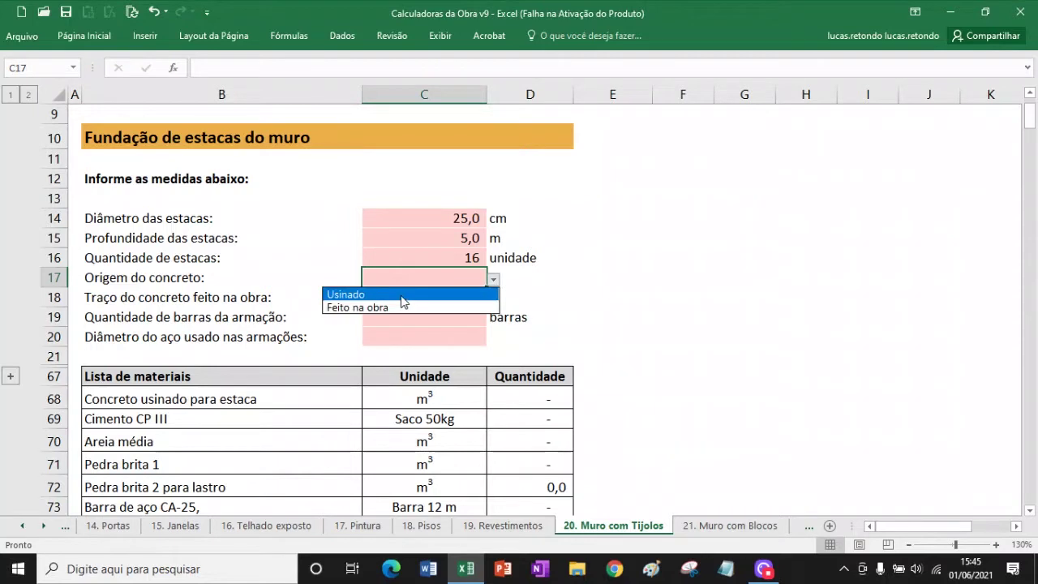
{"action": "left_click", "coordinate": [401, 297]}
{"action": "left_click", "coordinate": [494, 280]}
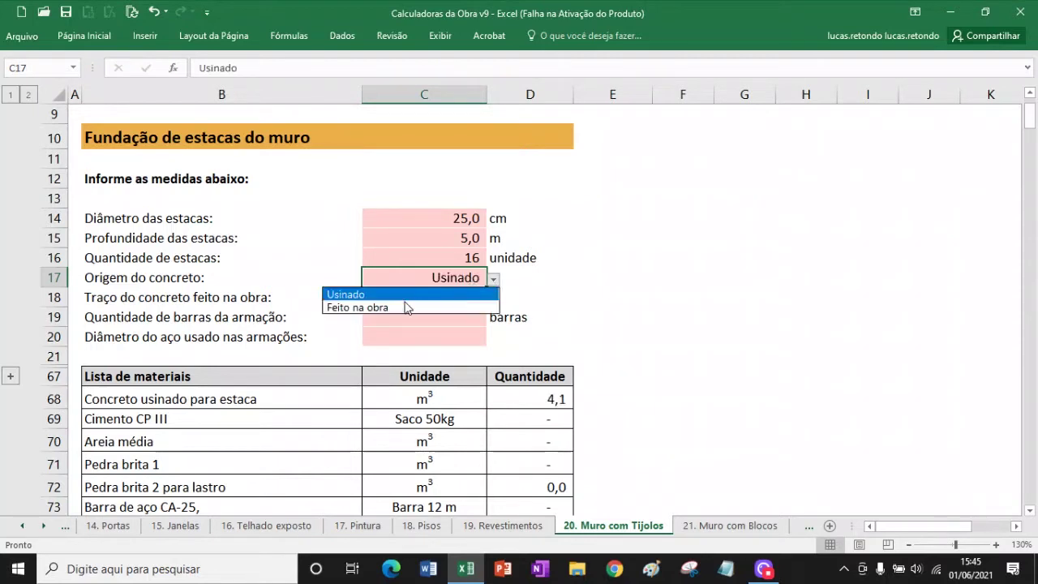
{"action": "left_click", "coordinate": [391, 309]}
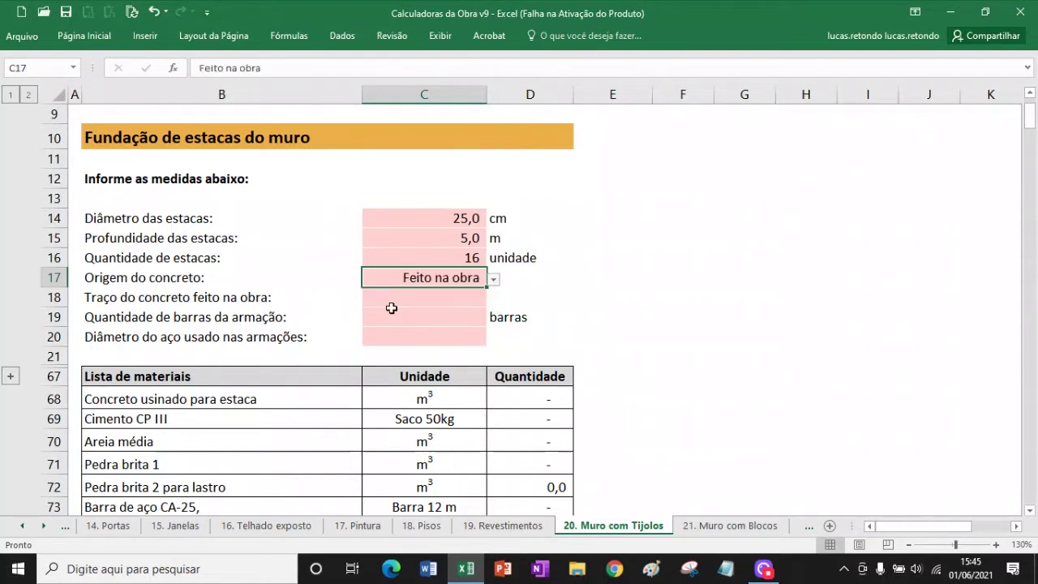
{"action": "left_click", "coordinate": [439, 298]}
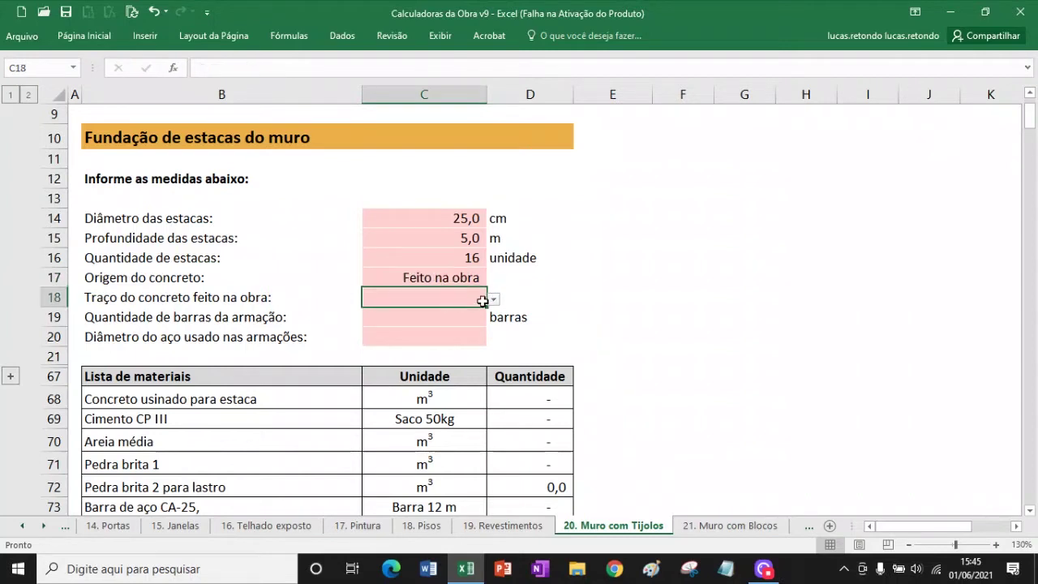
{"action": "left_click", "coordinate": [493, 299]}
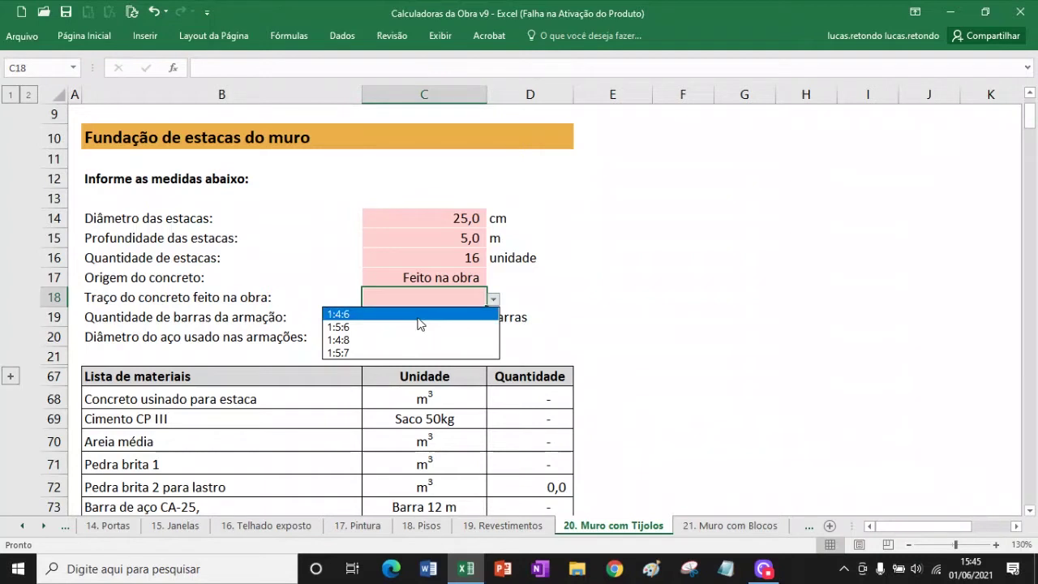
{"action": "left_click", "coordinate": [349, 328]}
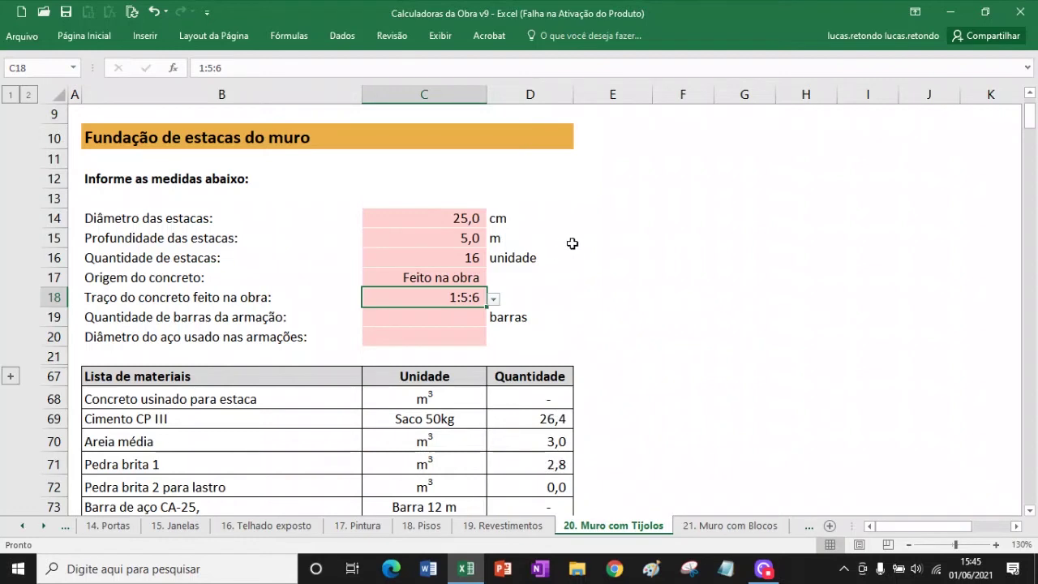
- Set the pile reinforcement to 2 bars with a steel diameter of 10mm (⅜")
{"action": "left_click_drag", "start_coordinate": [229, 318], "coordinate": [225, 336]}
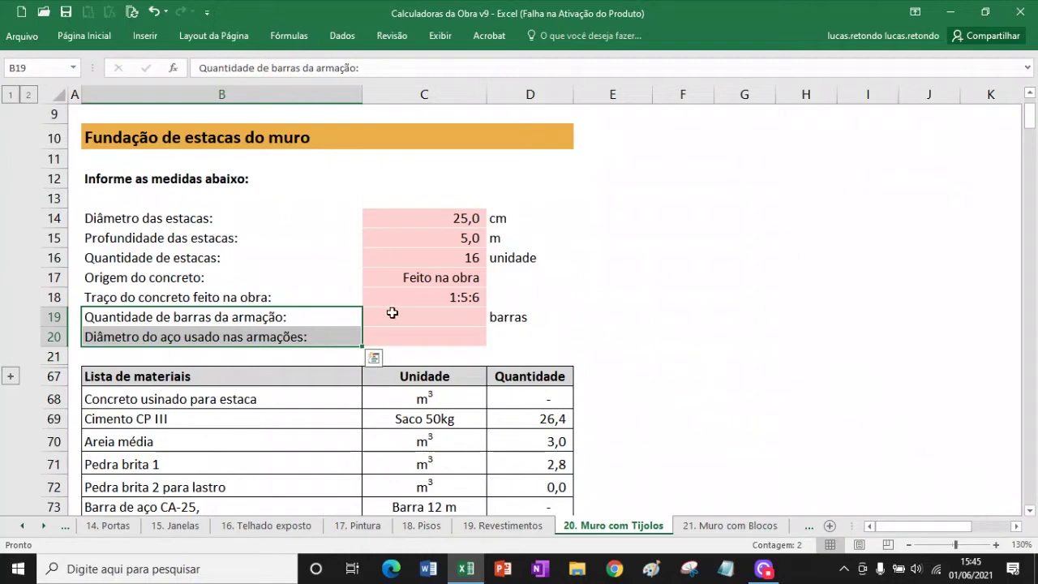
{"action": "left_click", "coordinate": [452, 317]}
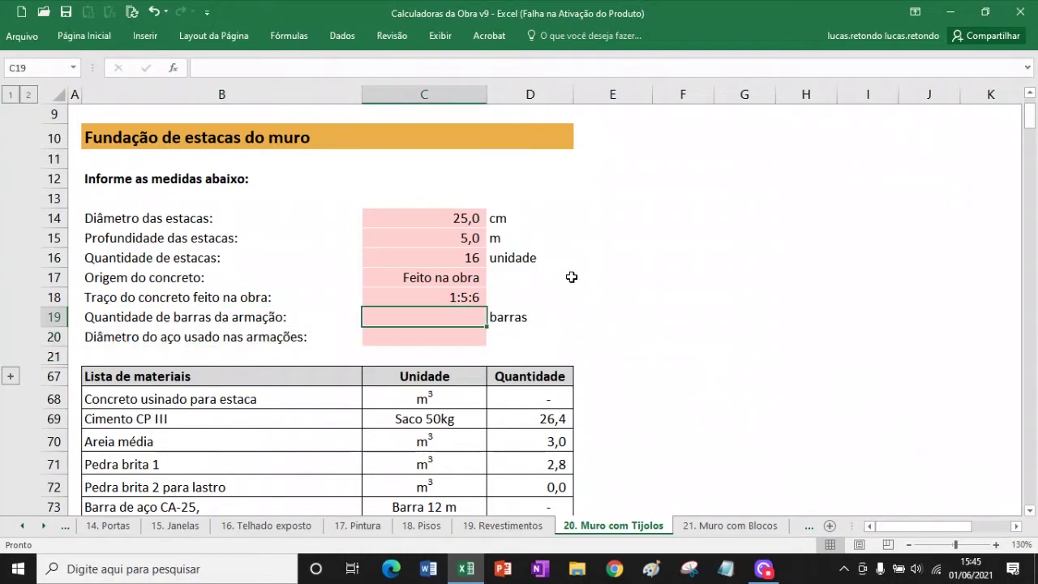
{"action": "type", "text": "2"}
{"action": "key", "text": "Return"}
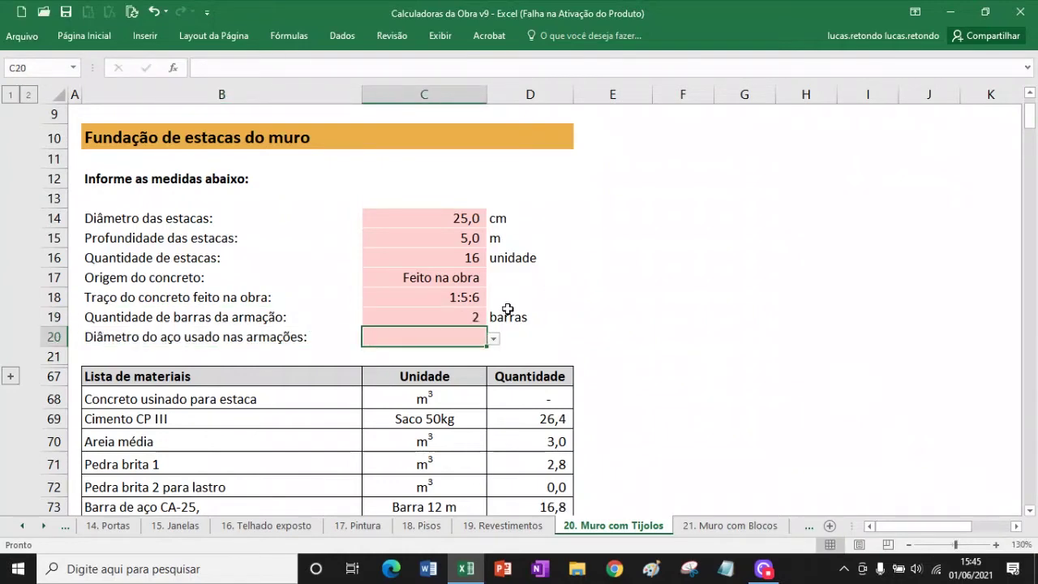
{"action": "left_click", "coordinate": [493, 339]}
{"action": "left_click", "coordinate": [443, 368]}
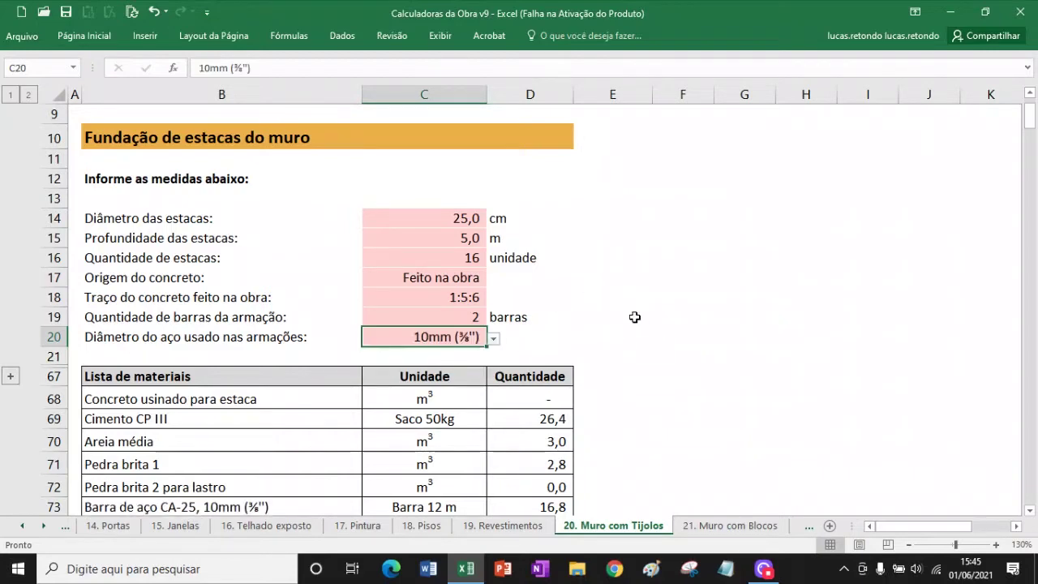
- In the wall's grade beam concrete section, enter a width of 25 cm, a height of 30 cm and a linear length of 56 m
{"action": "scroll", "coordinate": [634, 316], "scroll_direction": "down", "scroll_amount": 1}
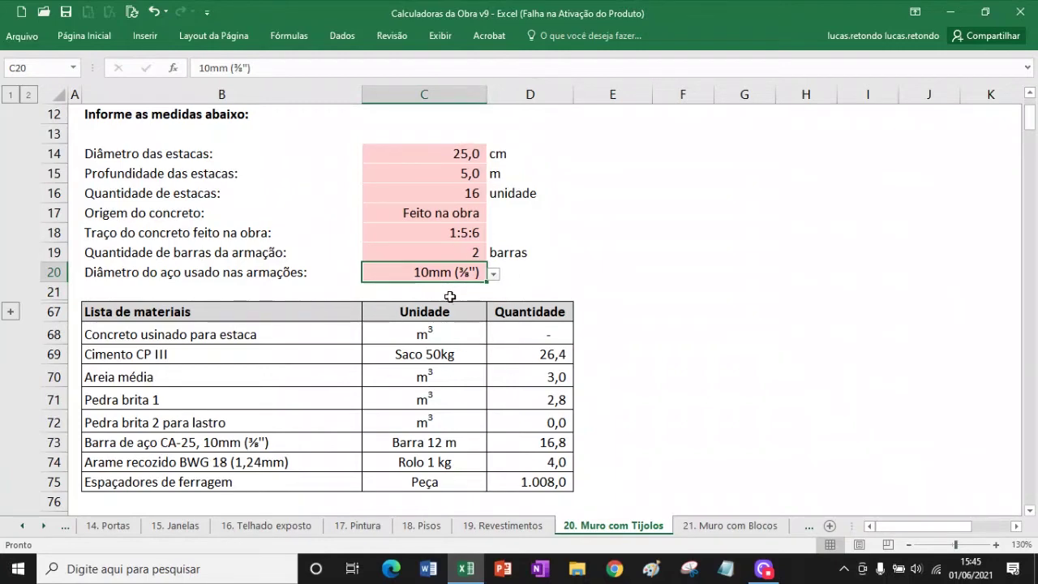
{"action": "scroll", "coordinate": [462, 292], "scroll_direction": "down", "scroll_amount": 7}
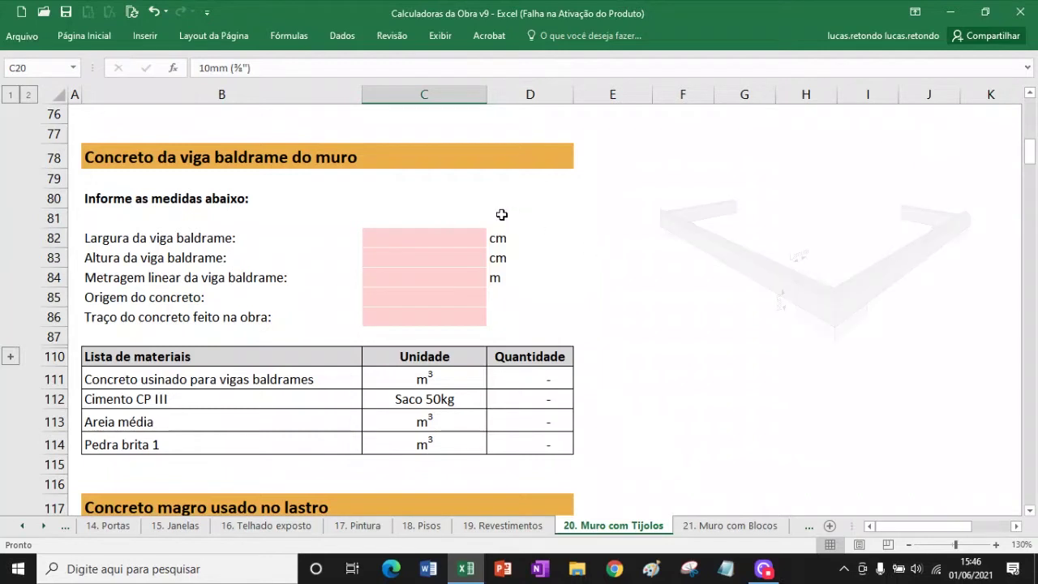
{"action": "left_click", "coordinate": [463, 236]}
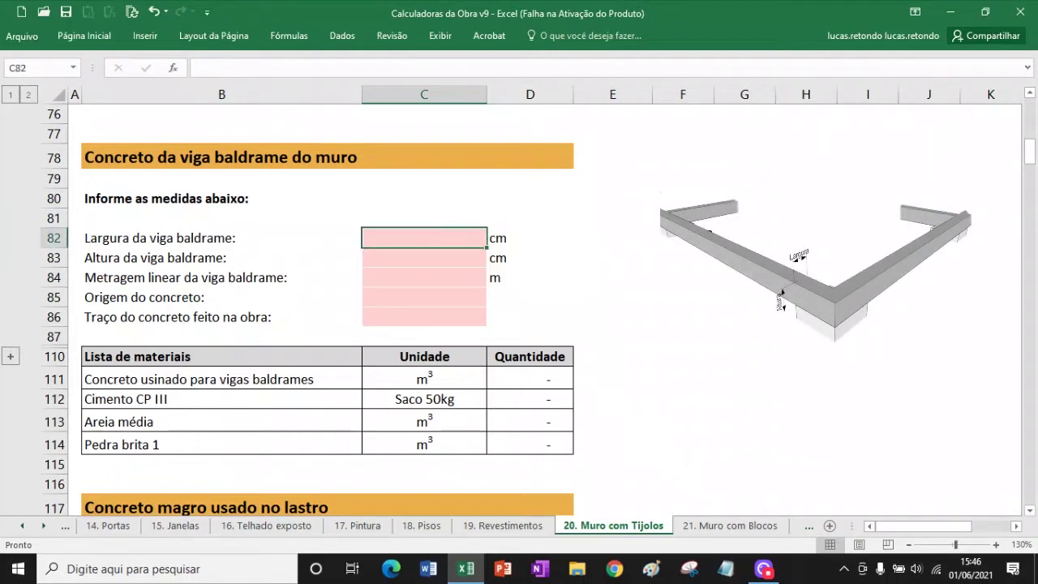
{"action": "type", "text": "25"}
{"action": "key", "text": "Return"}
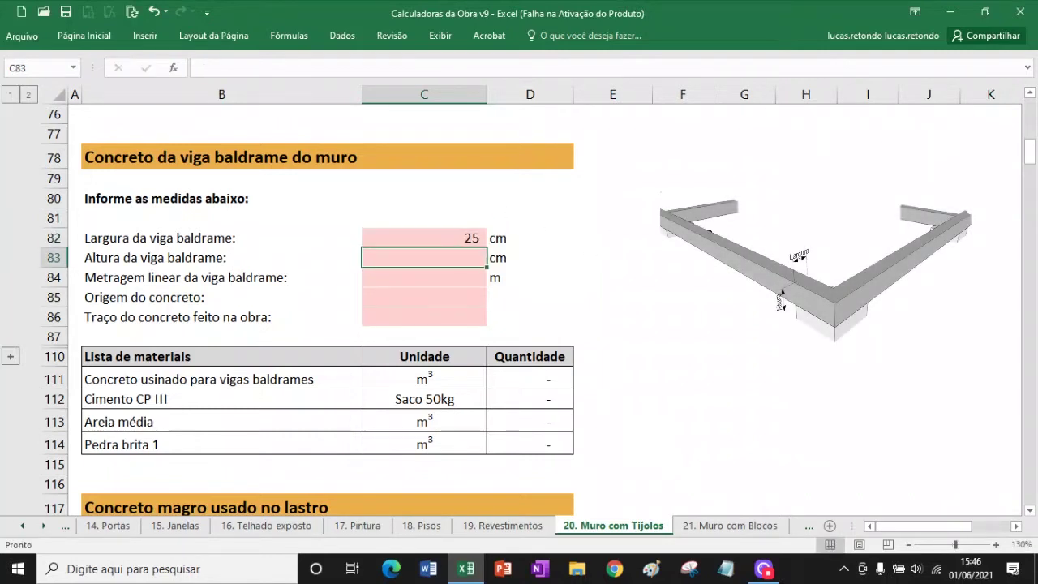
{"action": "type", "text": "30"}
{"action": "key", "text": "Return"}
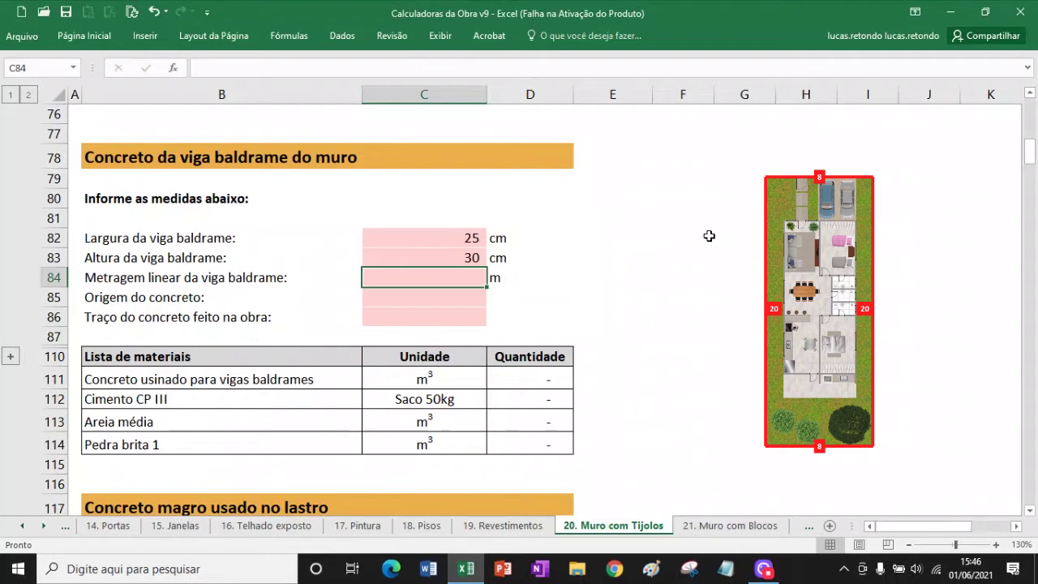
{"action": "type", "text": "56"}
{"action": "key", "text": "Return"}
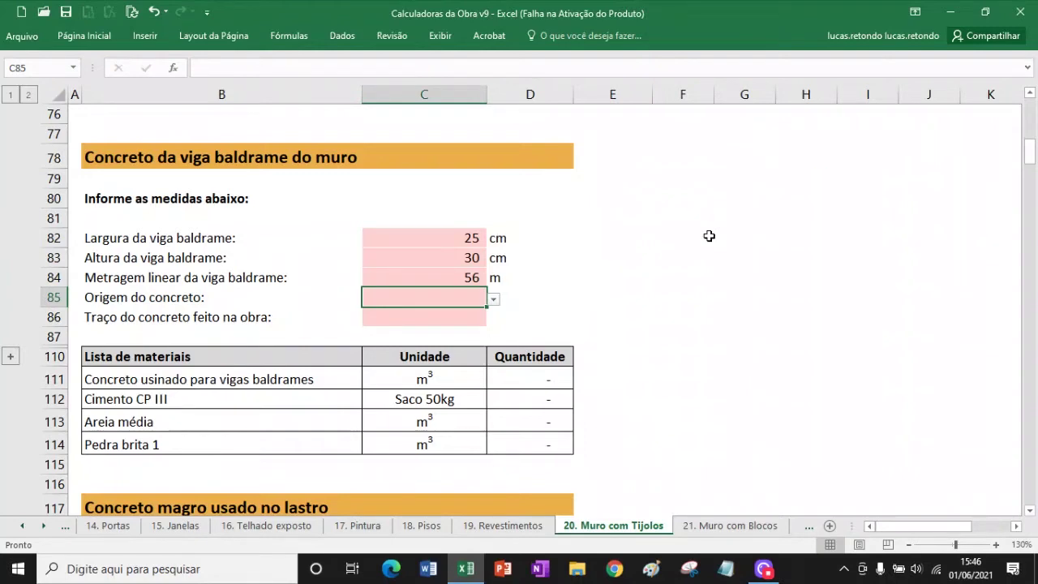
- Set the grade beam's concrete origin to "Usinado" and its site-mixed concrete ratio to 1:5:6
{"action": "left_click", "coordinate": [492, 300]}
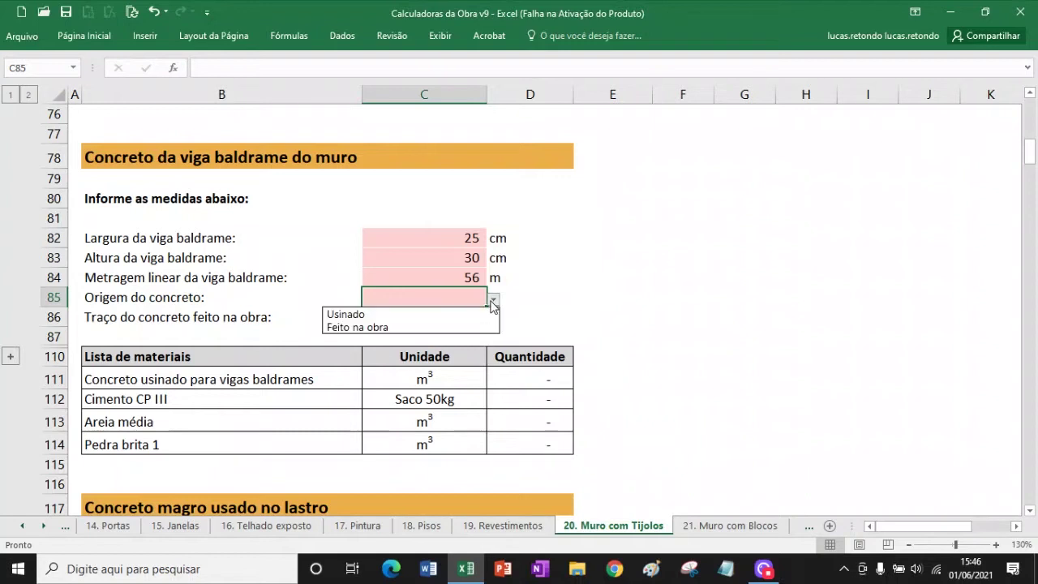
{"action": "left_click", "coordinate": [443, 316]}
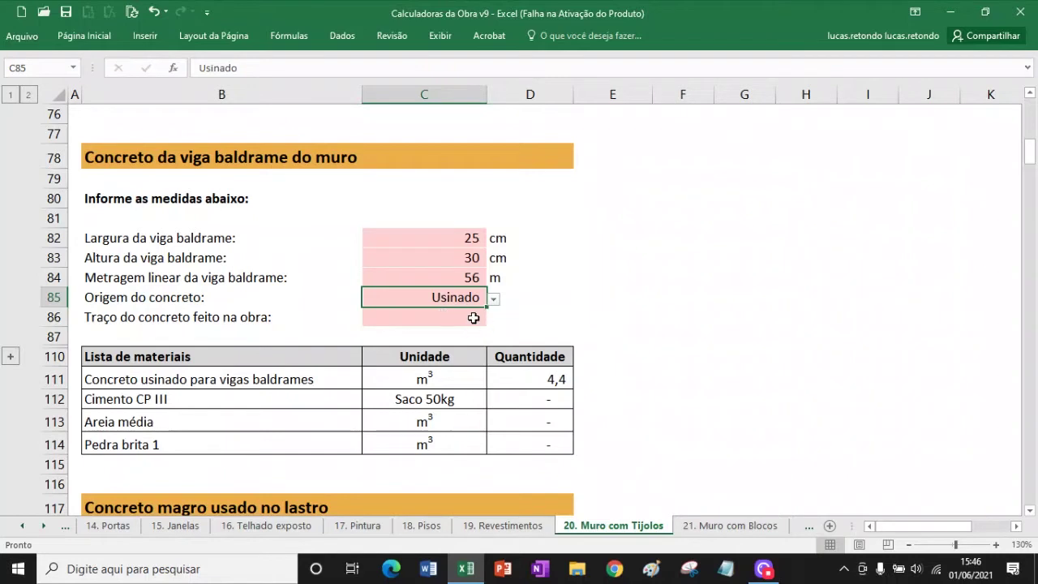
{"action": "left_click", "coordinate": [474, 318]}
{"action": "left_click", "coordinate": [493, 321]}
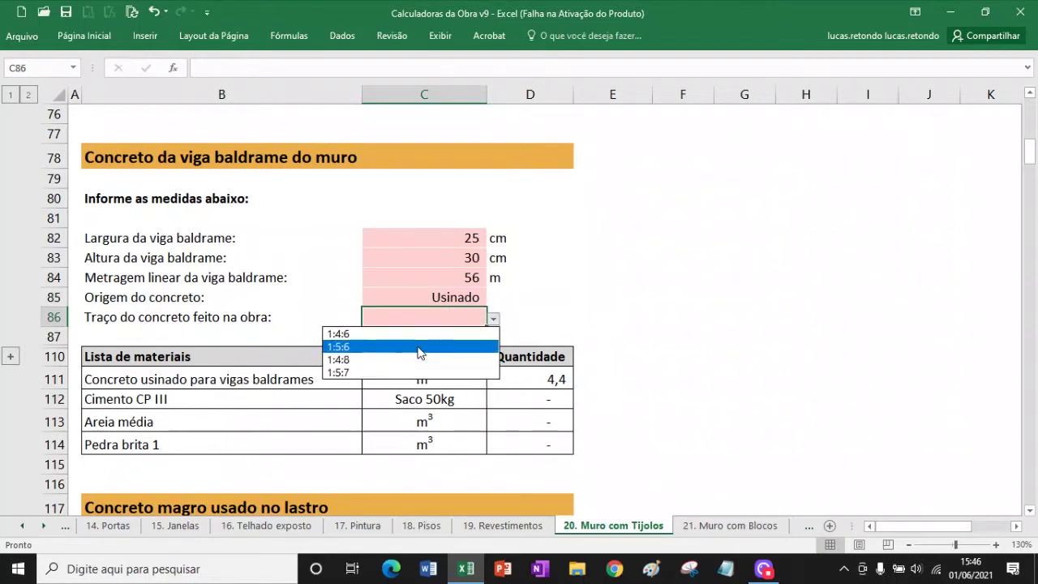
{"action": "left_click", "coordinate": [419, 349]}
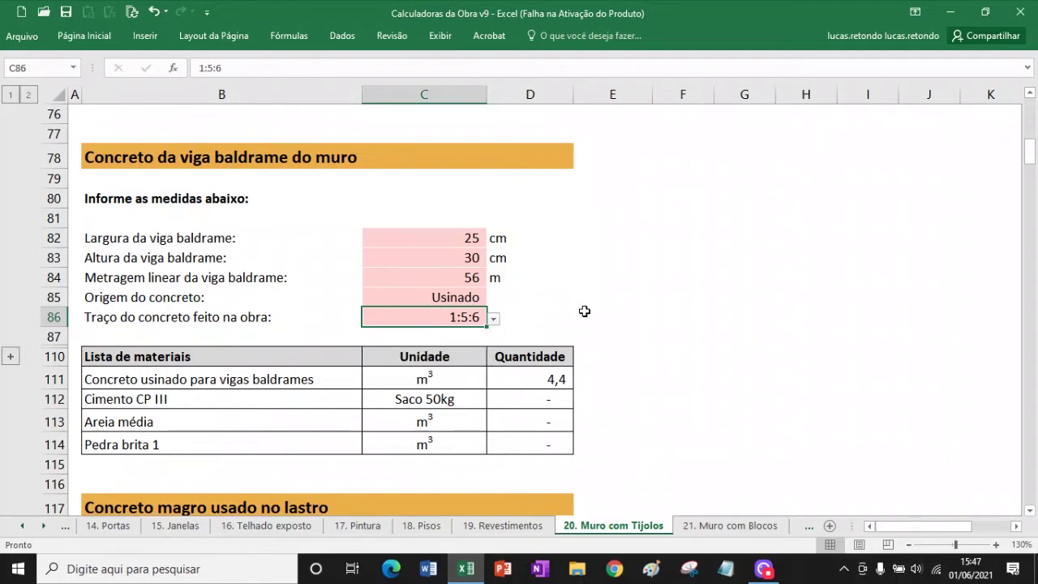
- Set the grade beam's steel reinforcement to 4 bars with a stirrup spacing of 15 cm
{"action": "scroll", "coordinate": [585, 311], "scroll_direction": "down", "scroll_amount": 5}
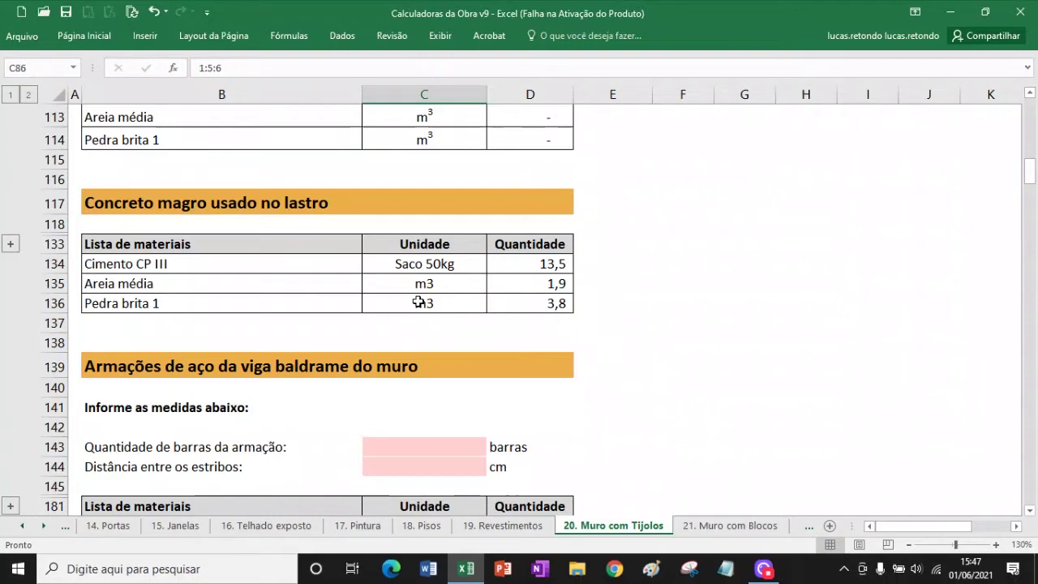
{"action": "scroll", "coordinate": [406, 287], "scroll_direction": "down", "scroll_amount": 4}
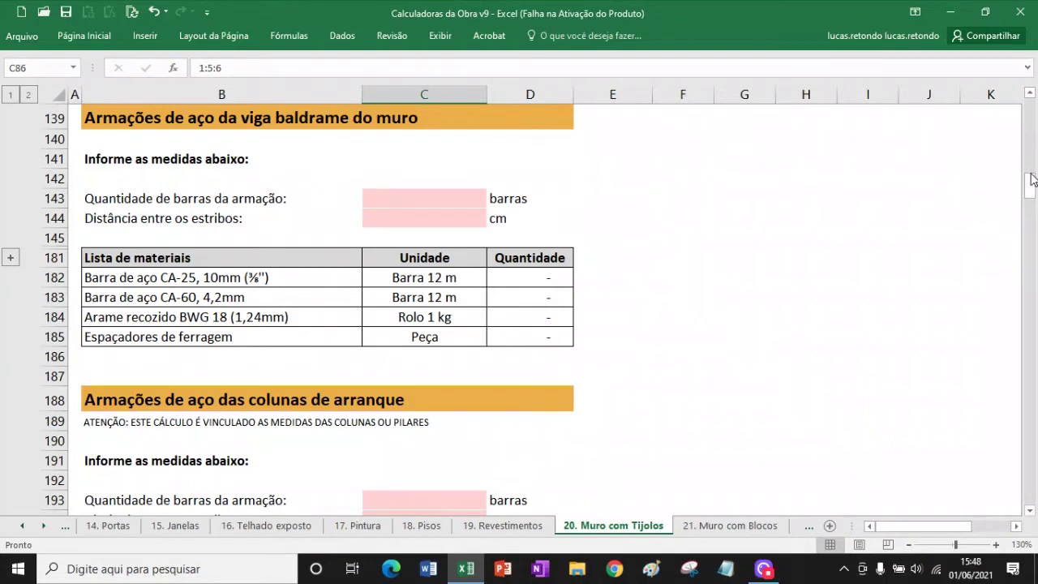
{"action": "left_click_drag", "start_coordinate": [1033, 179], "coordinate": [1034, 182]}
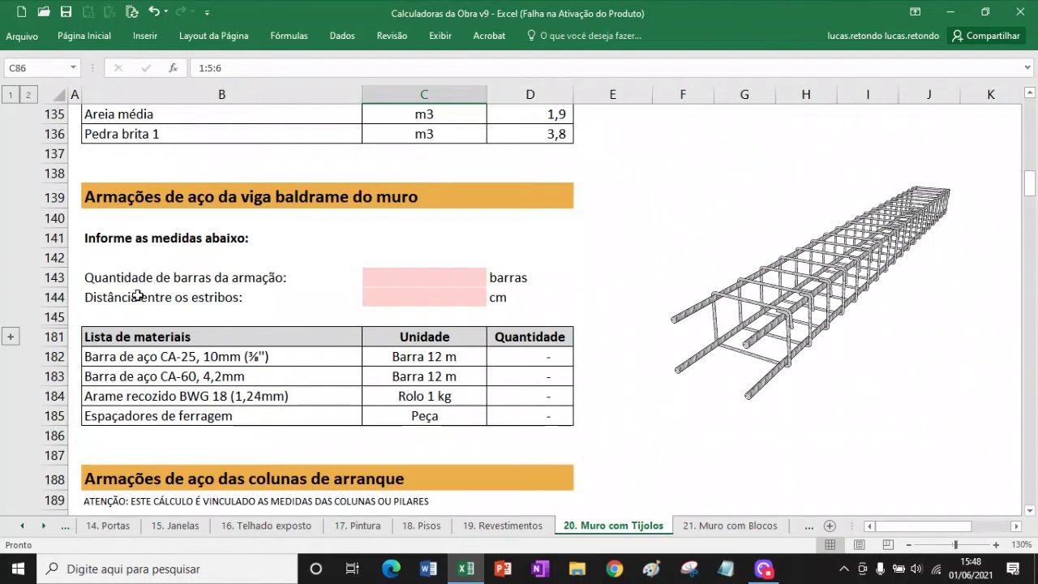
{"action": "left_click", "coordinate": [403, 274]}
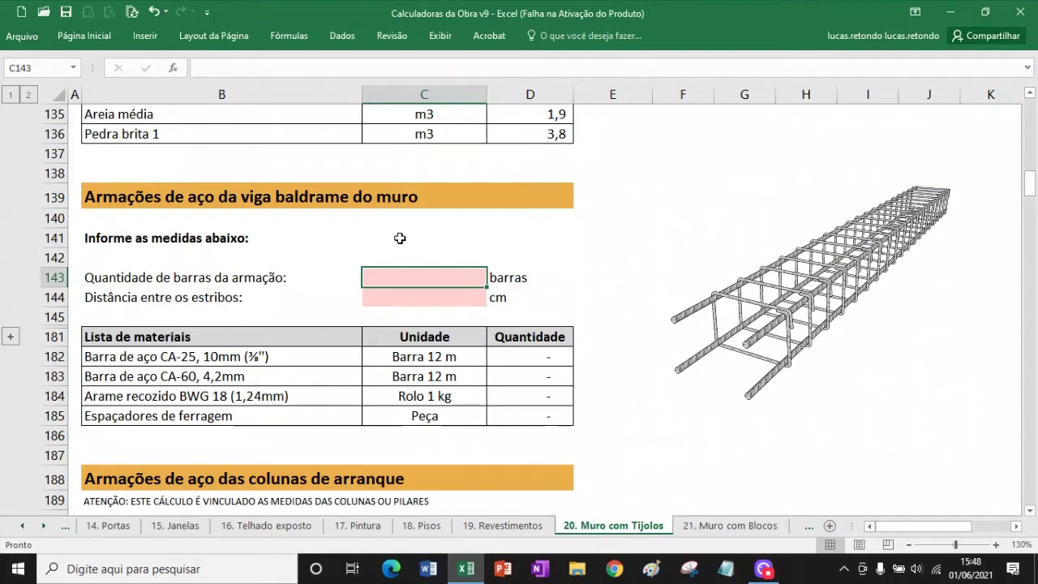
{"action": "type", "text": "4"}
{"action": "key", "text": "Return"}
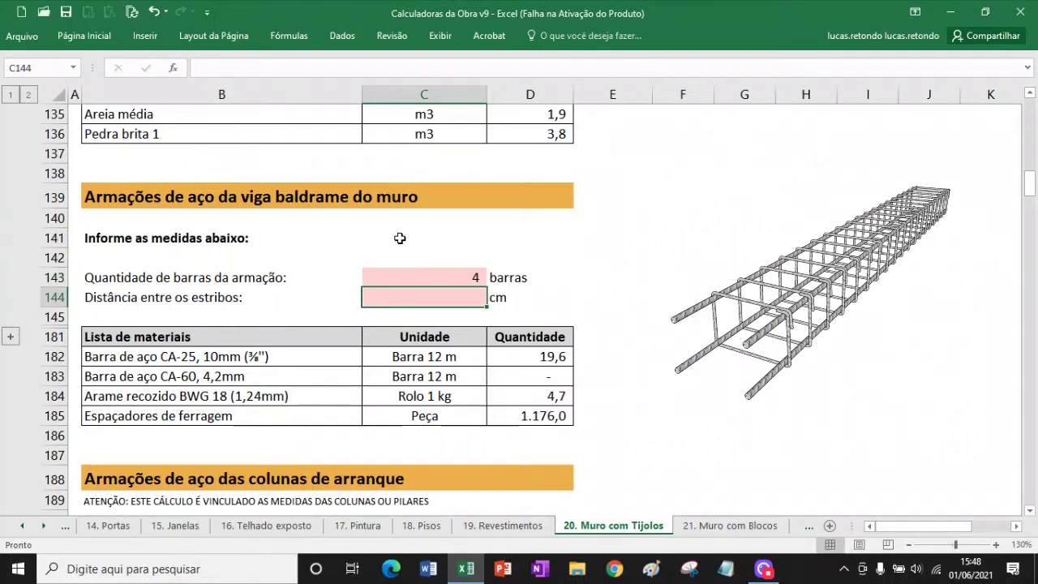
{"action": "type", "text": "15"}
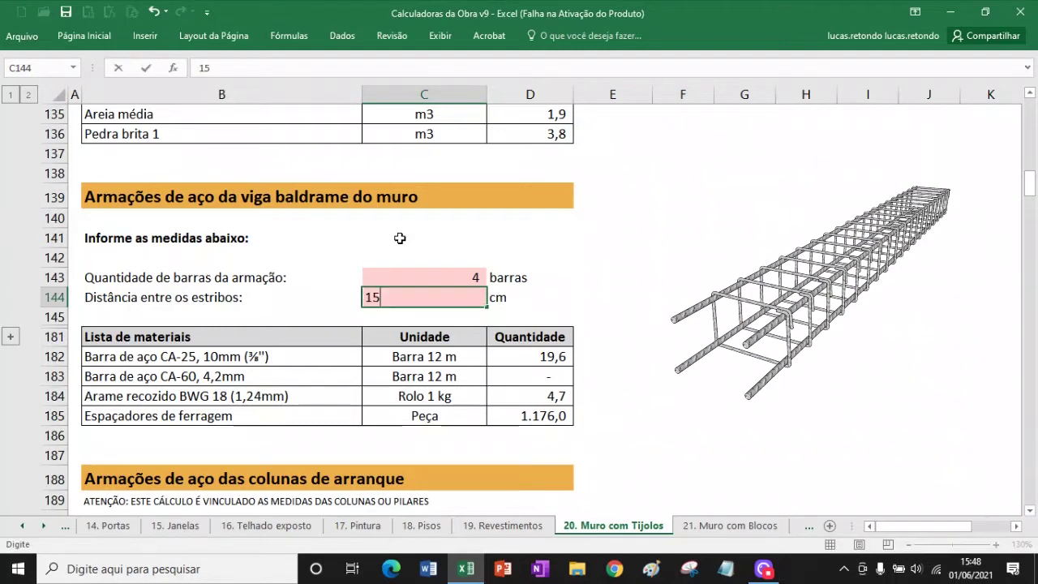
{"action": "key", "text": "Return"}
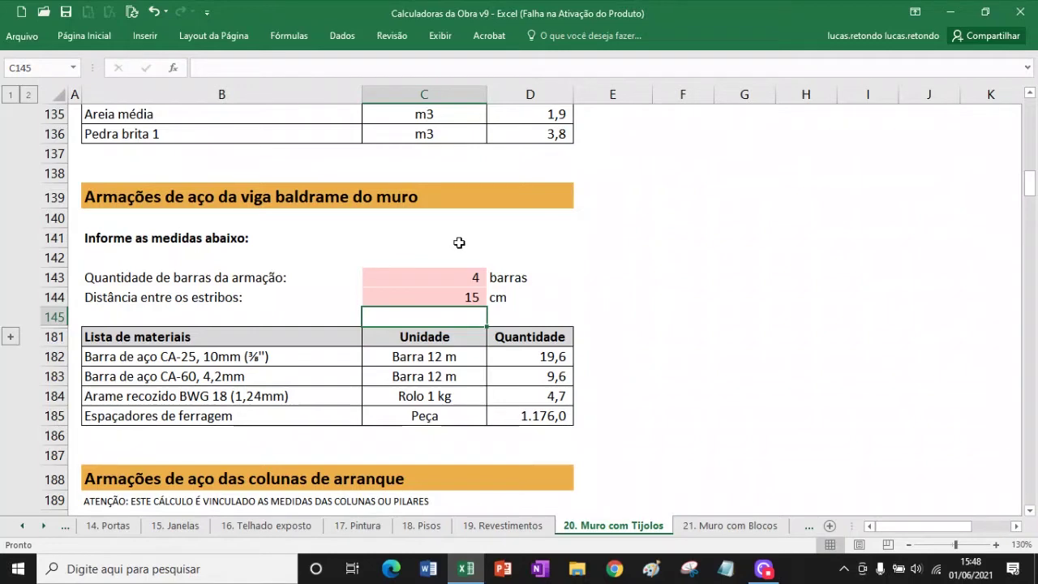
- In the starter column reinforcement section, enter 4 bars, a stirrup spacing of 15 cm and 16 starter columns
{"action": "scroll", "coordinate": [460, 243], "scroll_direction": "down", "scroll_amount": 5}
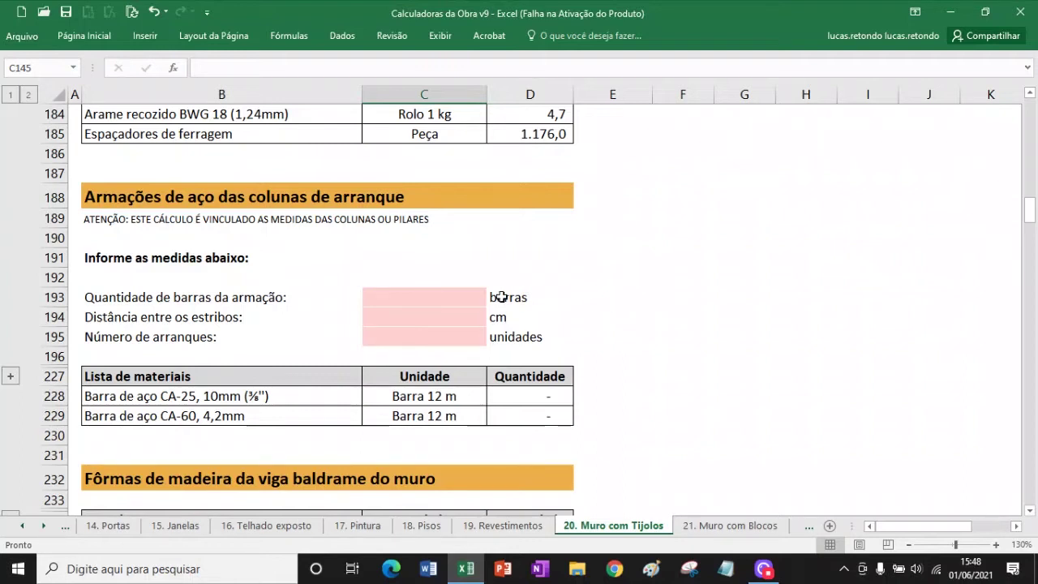
{"action": "left_click", "coordinate": [455, 297]}
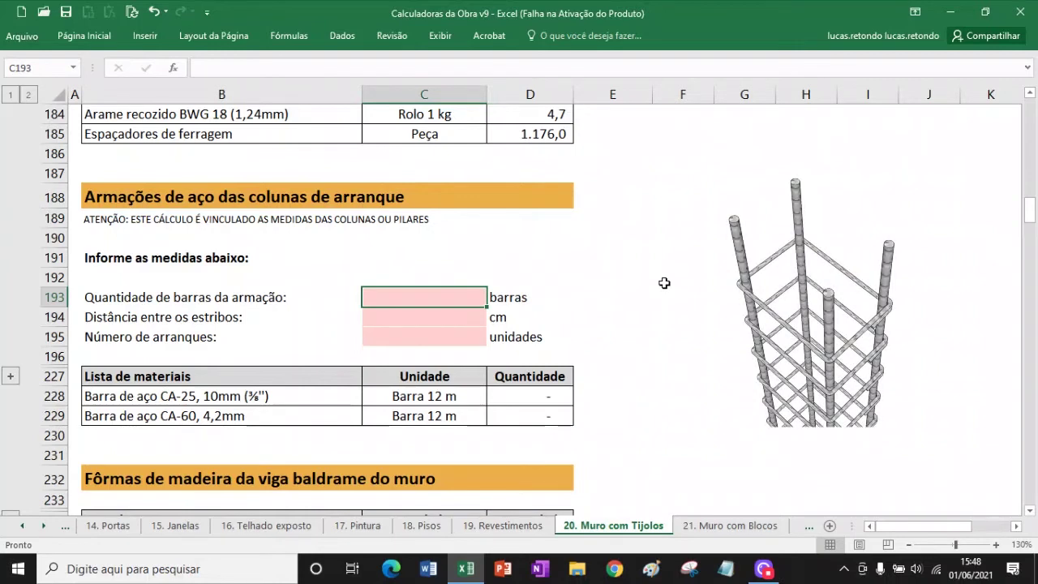
{"action": "type", "text": "4"}
{"action": "key", "text": "Return"}
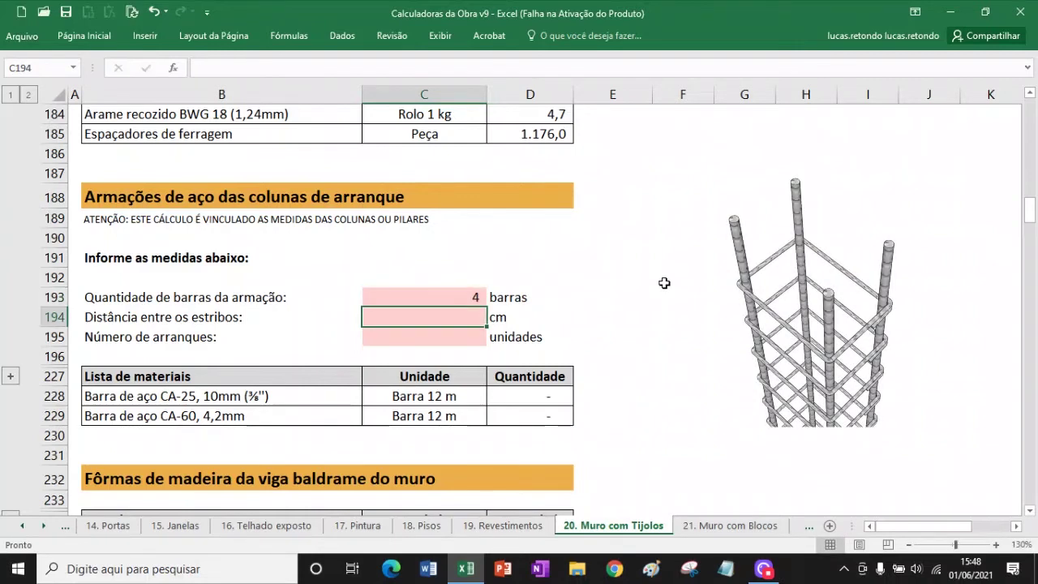
{"action": "type", "text": "15"}
{"action": "key", "text": "Return"}
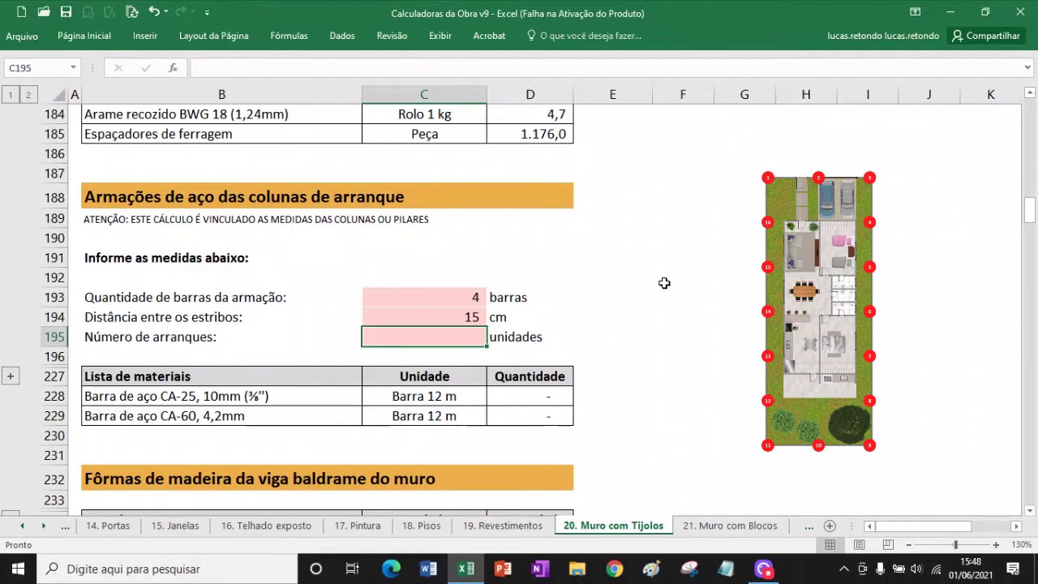
{"action": "type", "text": "16"}
{"action": "key", "text": "Return"}
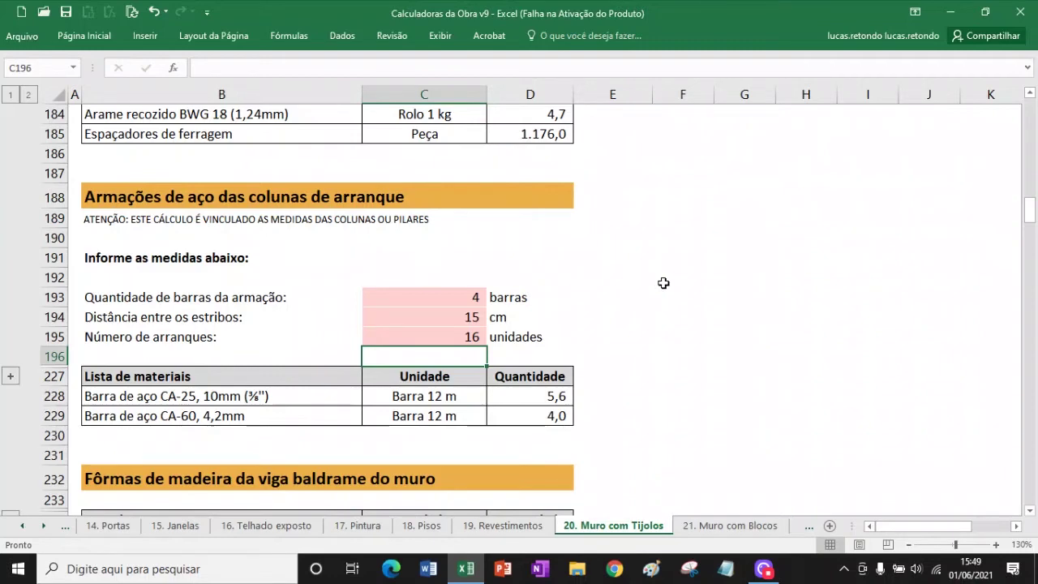
- In the wall's ceramic brick and mortar section, enter a linear length of 56 m and a height of 3 m
{"action": "scroll", "coordinate": [664, 283], "scroll_direction": "down", "scroll_amount": 5}
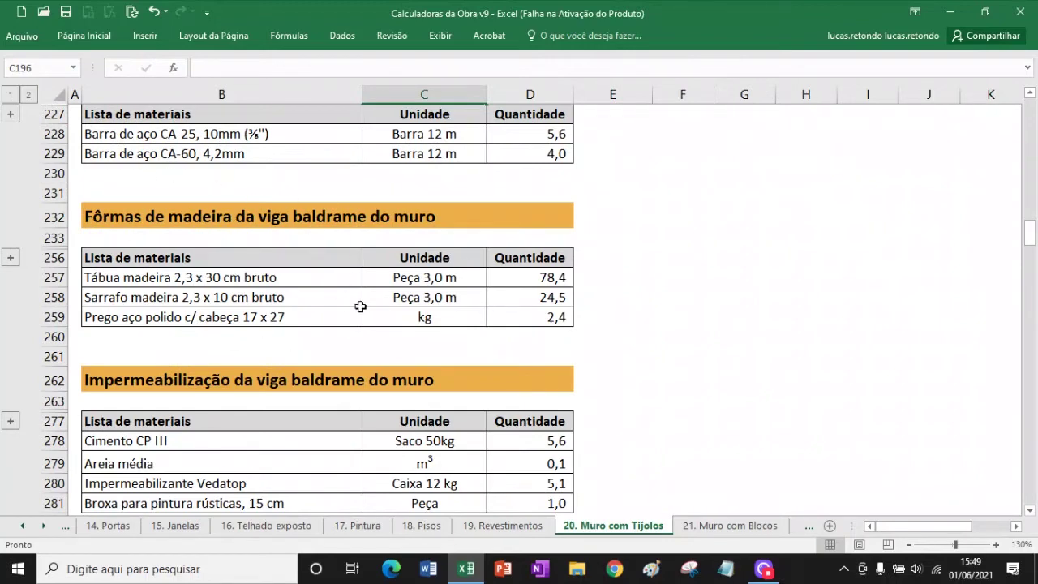
{"action": "scroll", "coordinate": [364, 301], "scroll_direction": "down", "scroll_amount": 2}
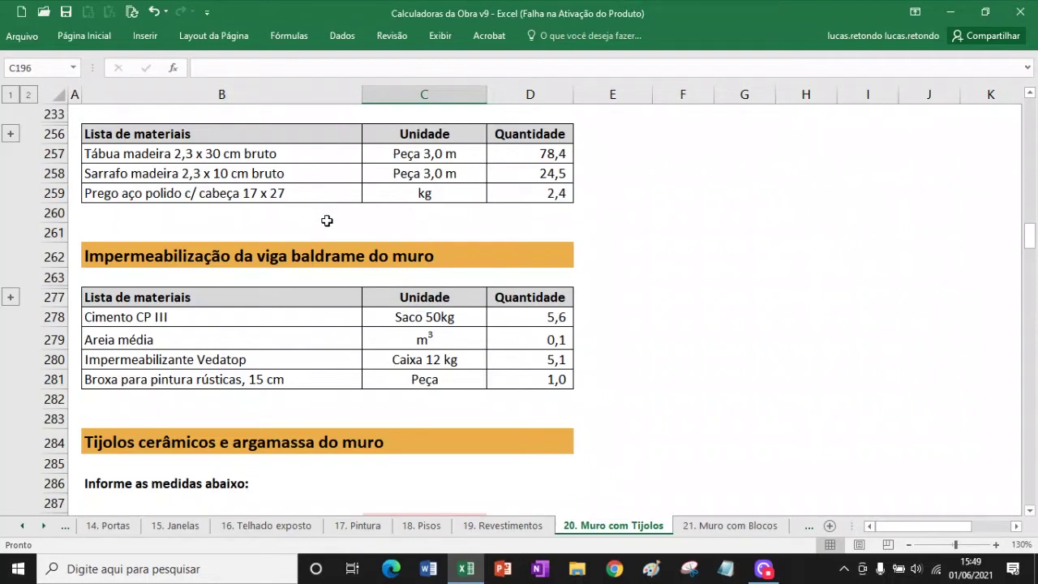
{"action": "scroll", "coordinate": [357, 221], "scroll_direction": "down", "scroll_amount": 4}
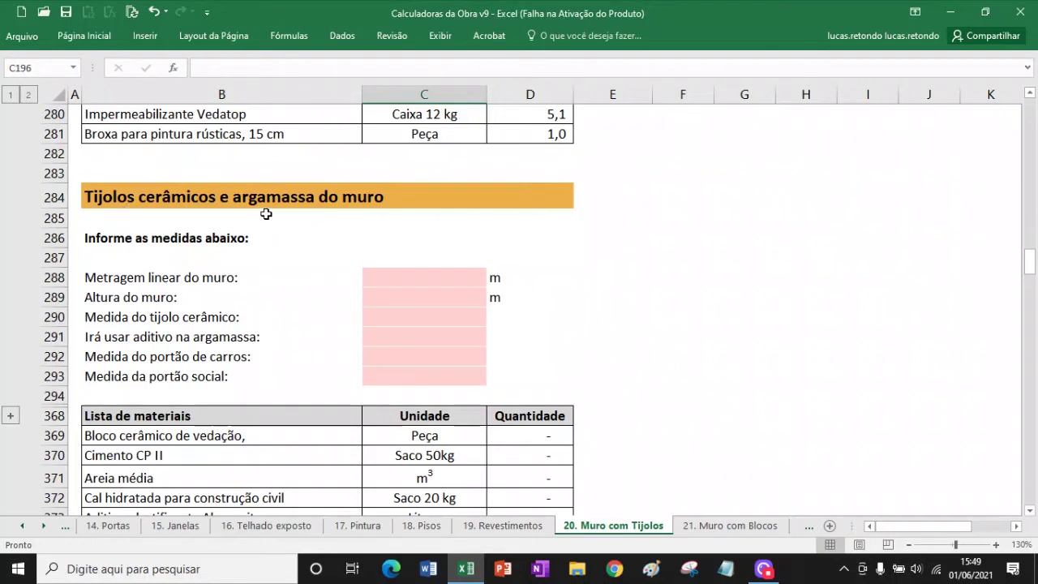
{"action": "left_click", "coordinate": [471, 274]}
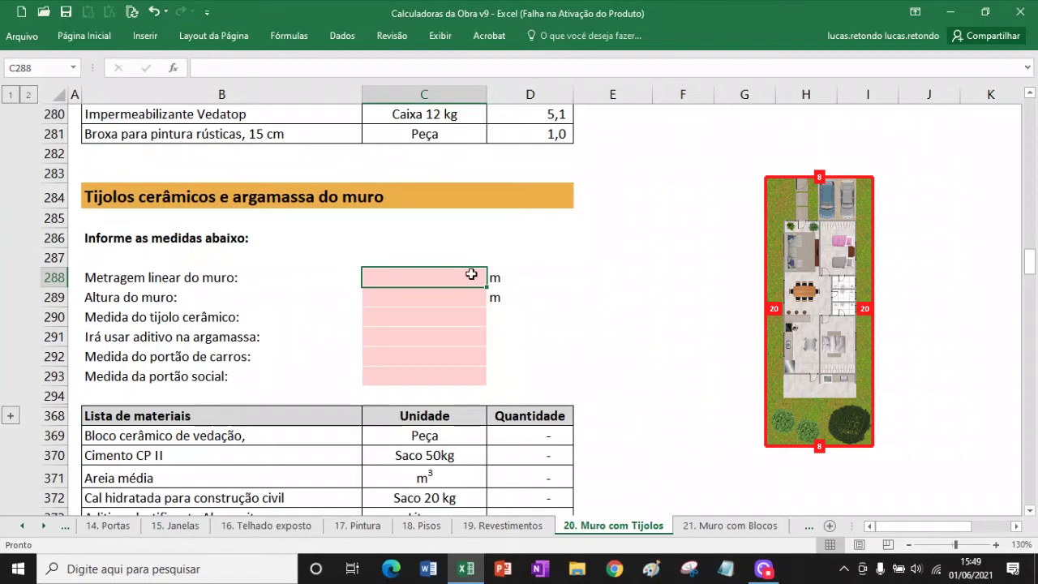
{"action": "type", "text": "56"}
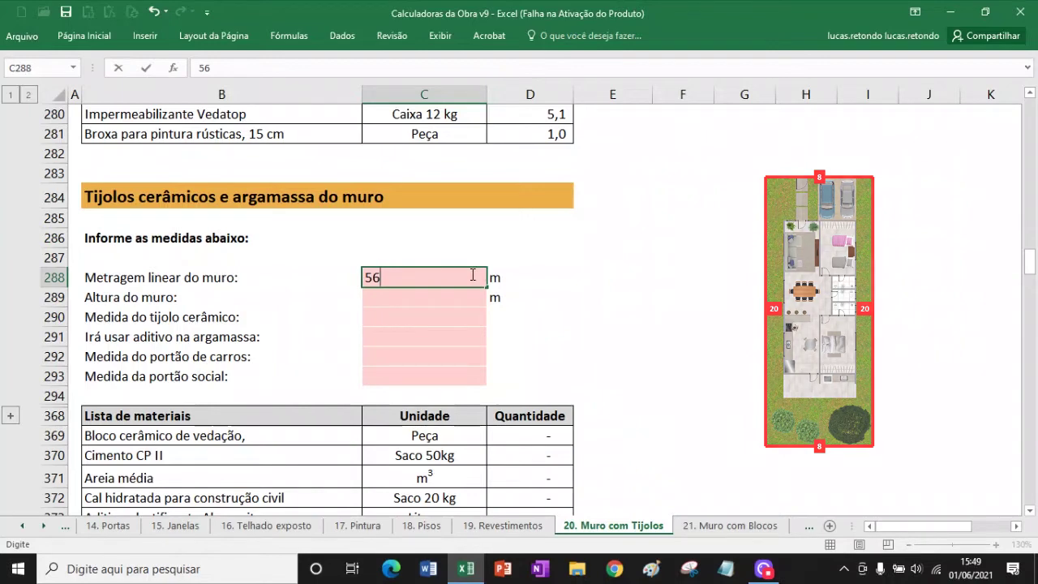
{"action": "key", "text": "Return"}
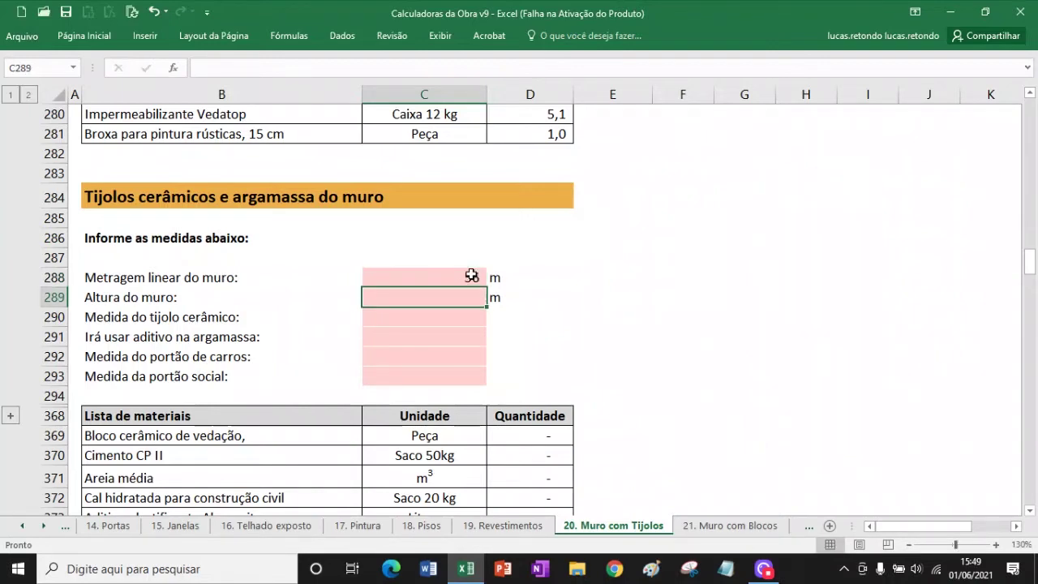
{"action": "type", "text": "3"}
{"action": "key", "text": "Return"}
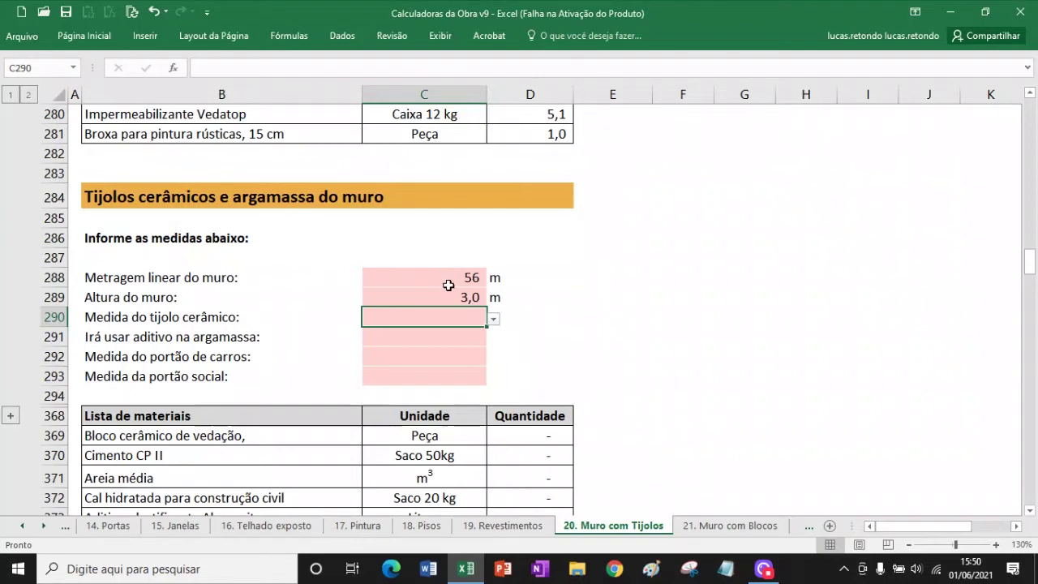
- Choose the 11,5 x 14 x 24 cm ceramic brick and set the mortar additive option to "Não" after trying "Sim"
{"action": "left_click", "coordinate": [494, 320]}
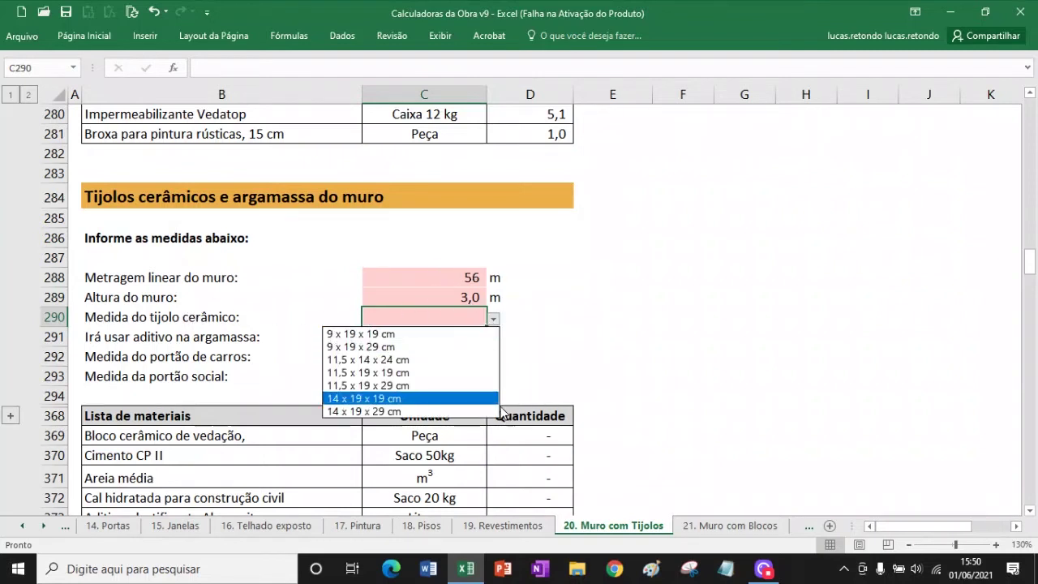
{"action": "left_click", "coordinate": [421, 365]}
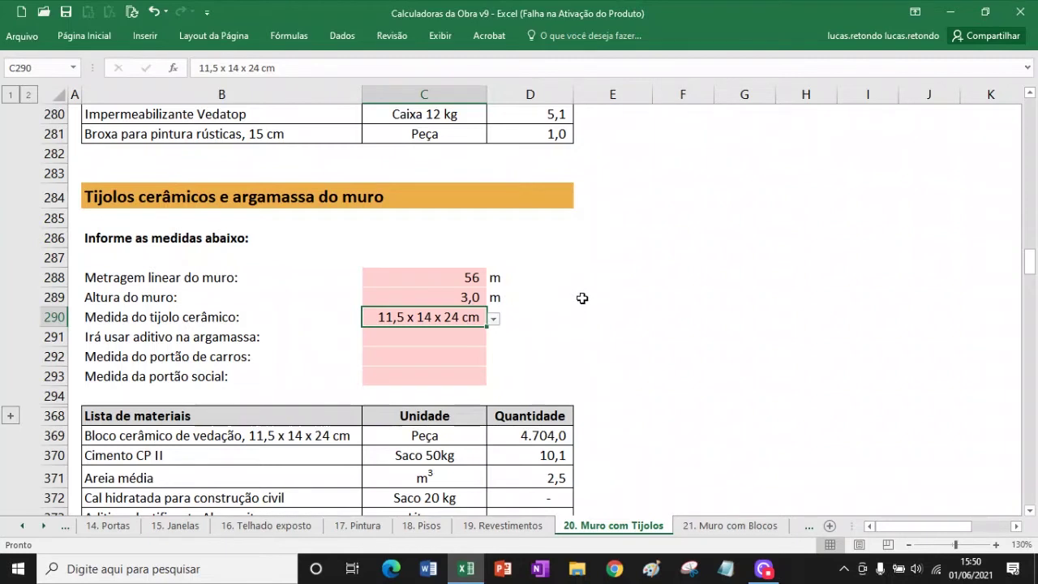
{"action": "scroll", "coordinate": [582, 292], "scroll_direction": "down", "scroll_amount": 1}
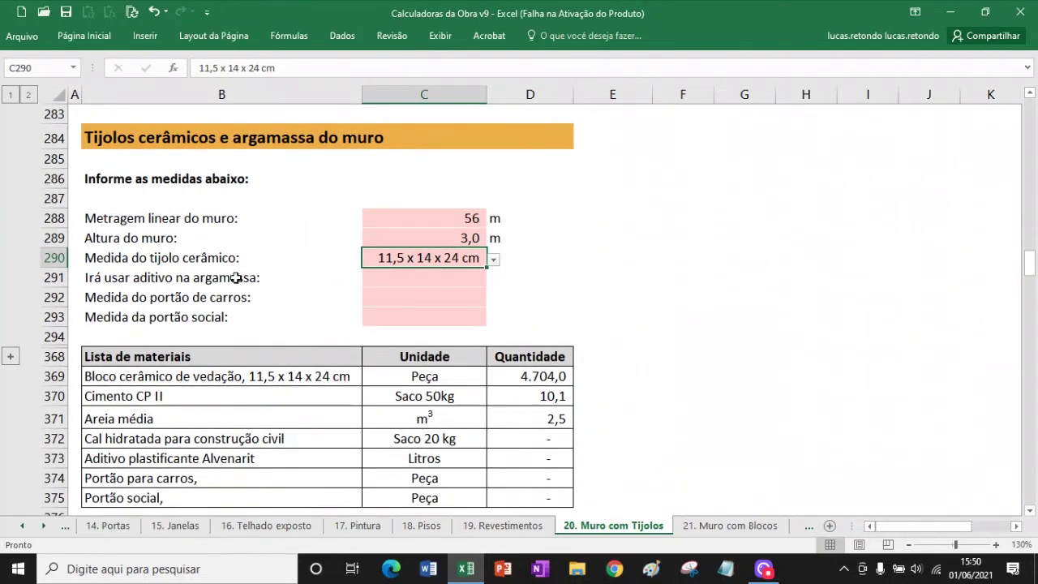
{"action": "left_click", "coordinate": [431, 278]}
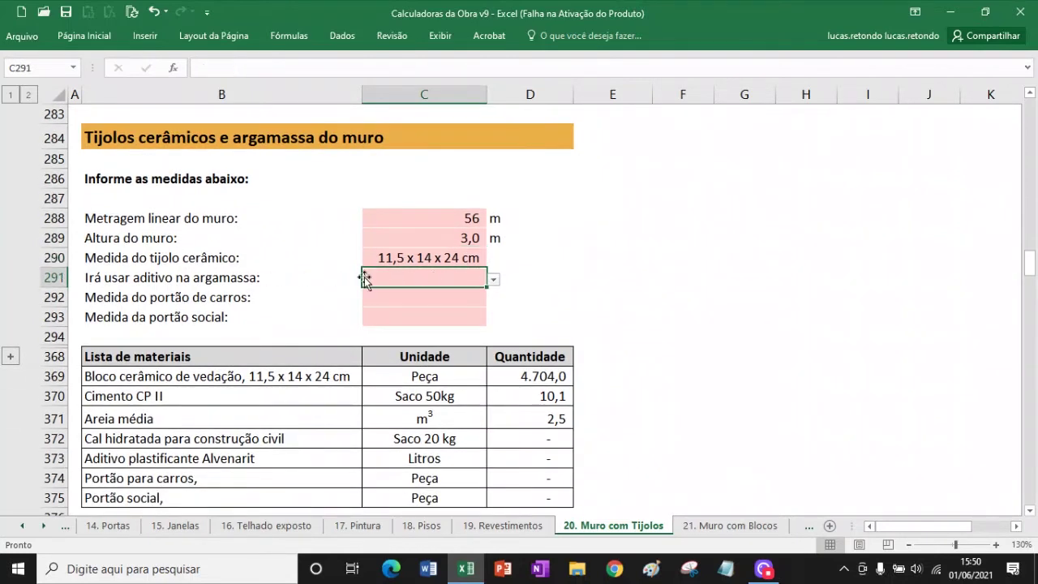
{"action": "left_click", "coordinate": [493, 280]}
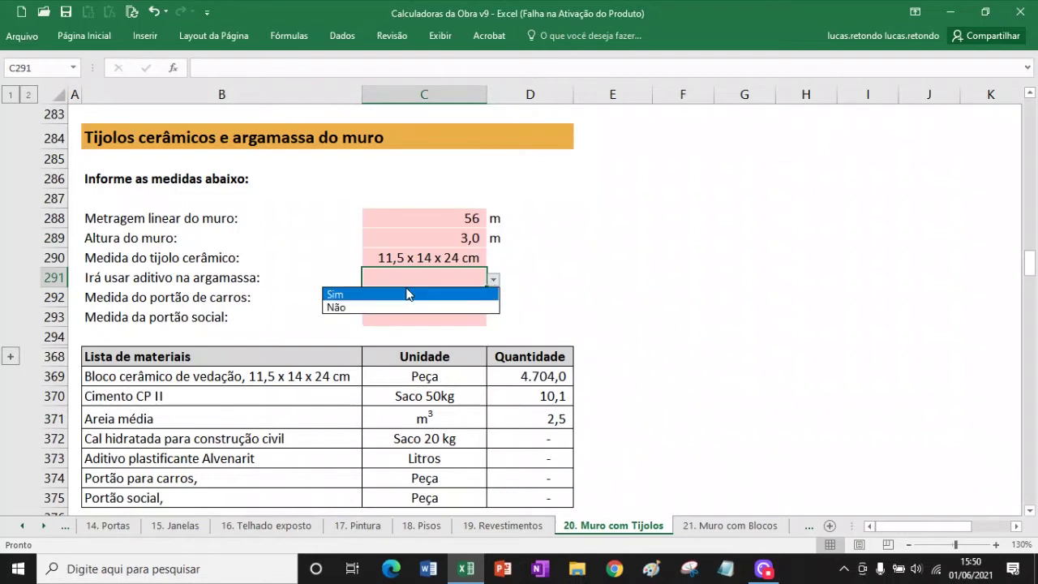
{"action": "left_click", "coordinate": [406, 295]}
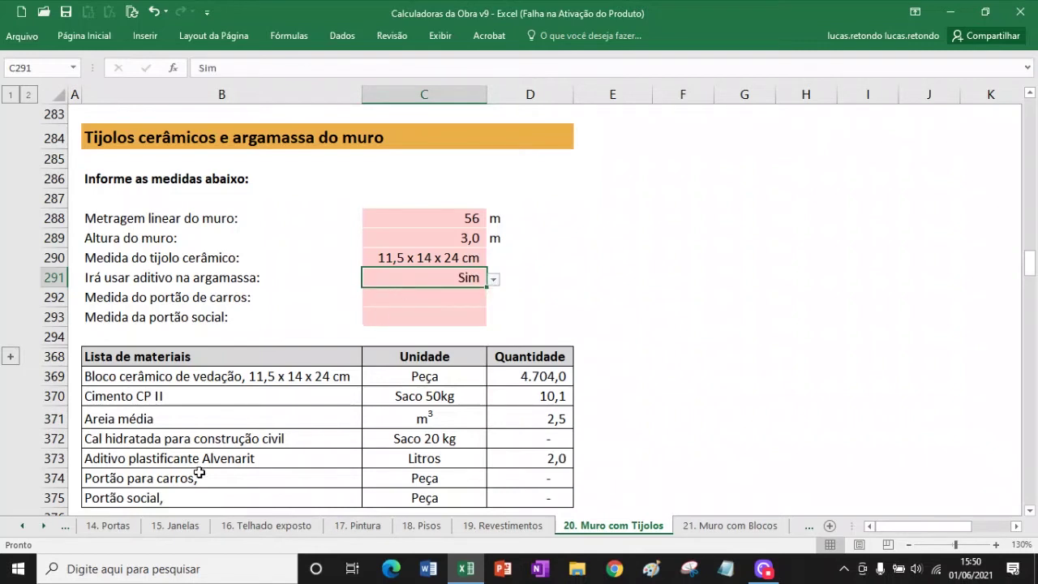
{"action": "left_click", "coordinate": [493, 279]}
{"action": "left_click", "coordinate": [447, 305]}
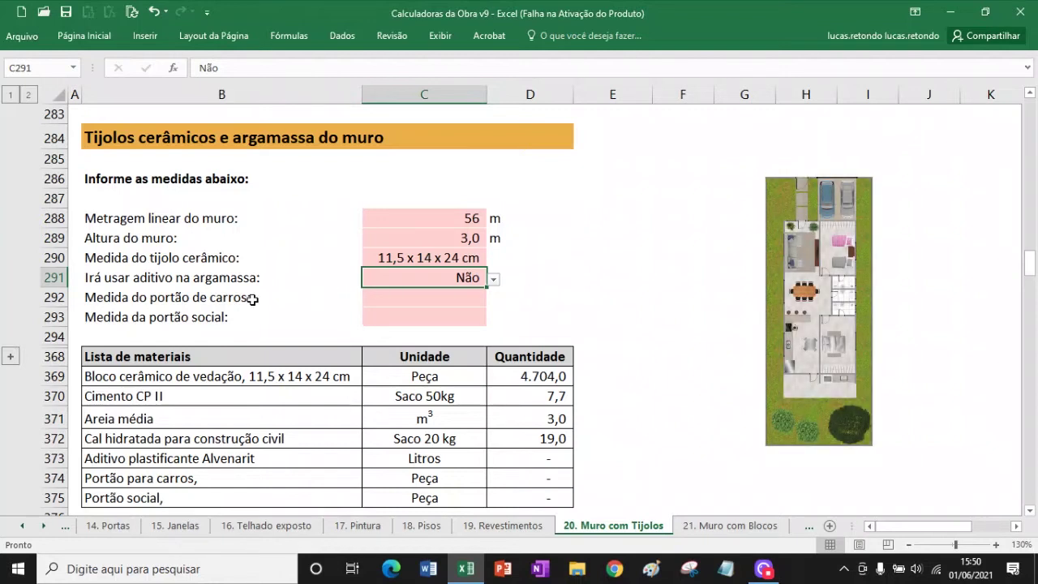
- Set the car gate size to 220 x 285 cm and the pedestrian gate size to 205 x 90 cm
{"action": "left_click", "coordinate": [425, 298]}
{"action": "left_click", "coordinate": [494, 301]}
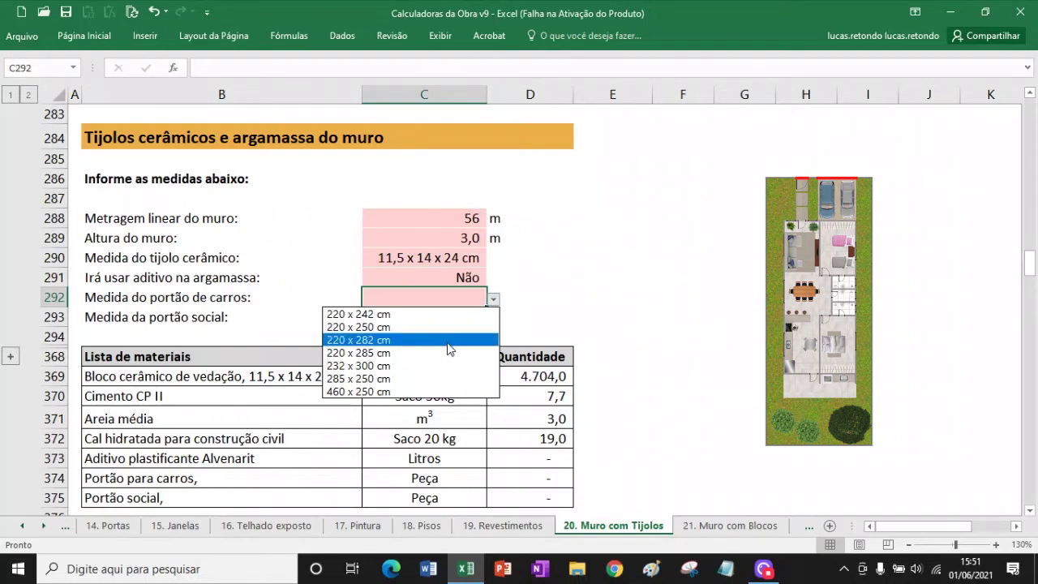
{"action": "left_click", "coordinate": [388, 361]}
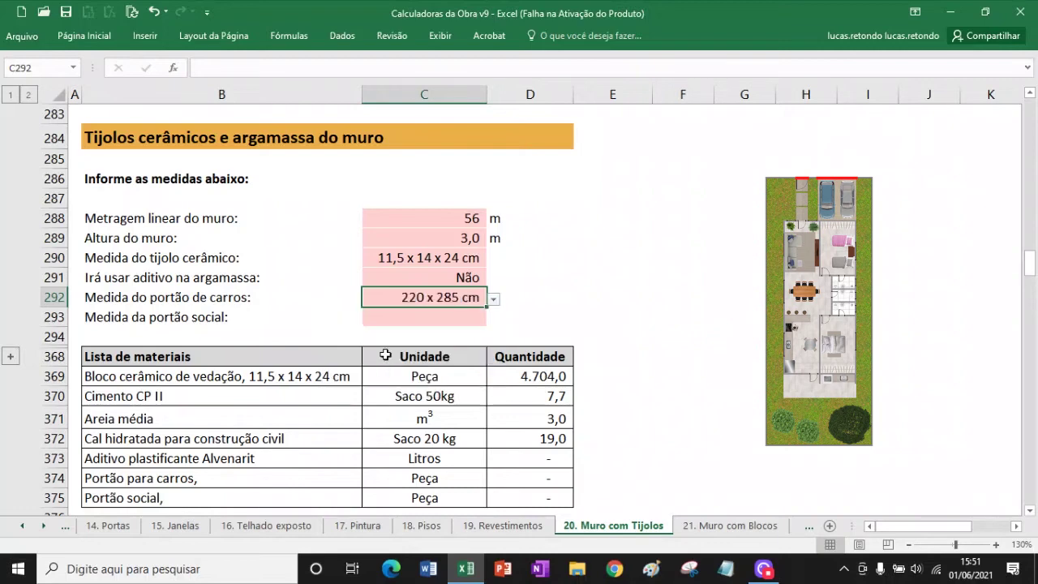
{"action": "left_click", "coordinate": [410, 314]}
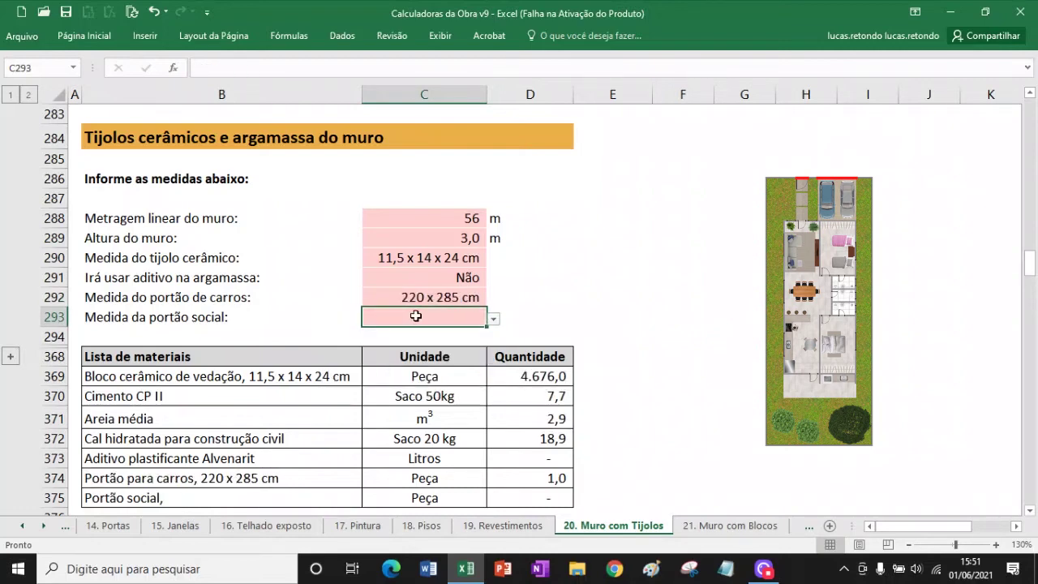
{"action": "left_click", "coordinate": [494, 318]}
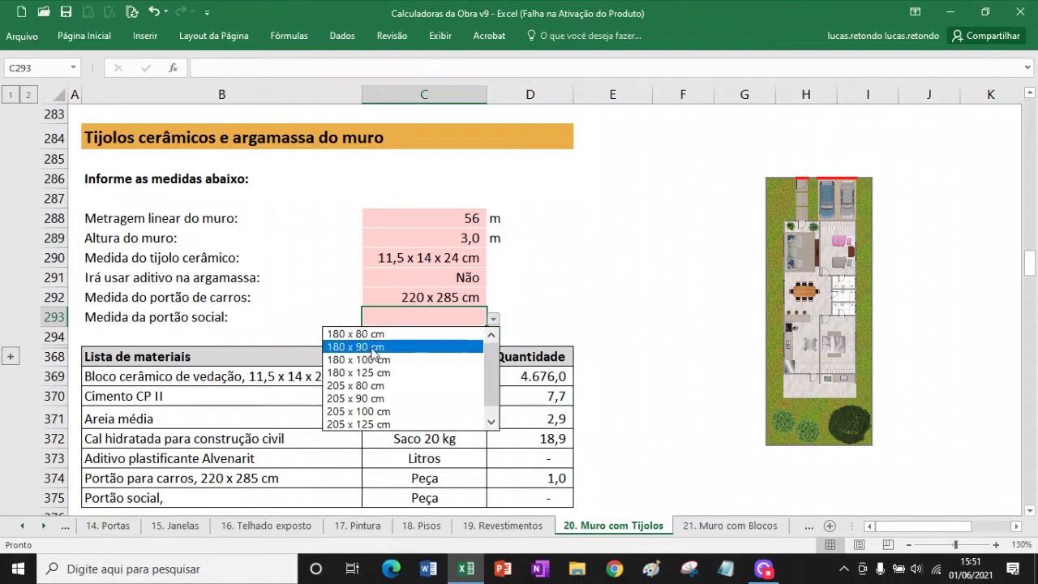
{"action": "left_click", "coordinate": [396, 399]}
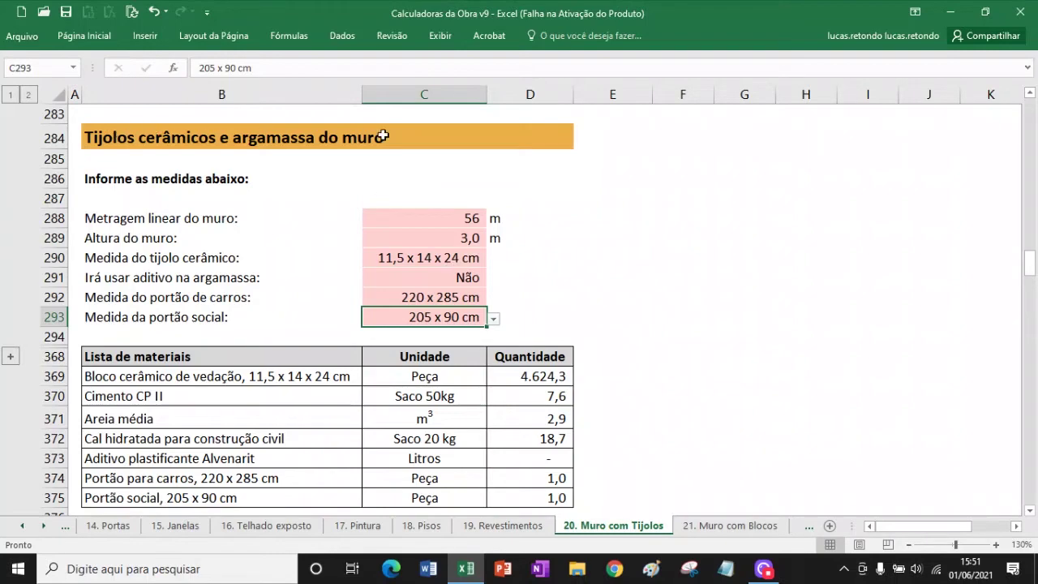
- In the wall columns section, enter a column width of 25 cm and a column length of 25 cm
{"action": "scroll", "coordinate": [523, 293], "scroll_direction": "down", "scroll_amount": 5}
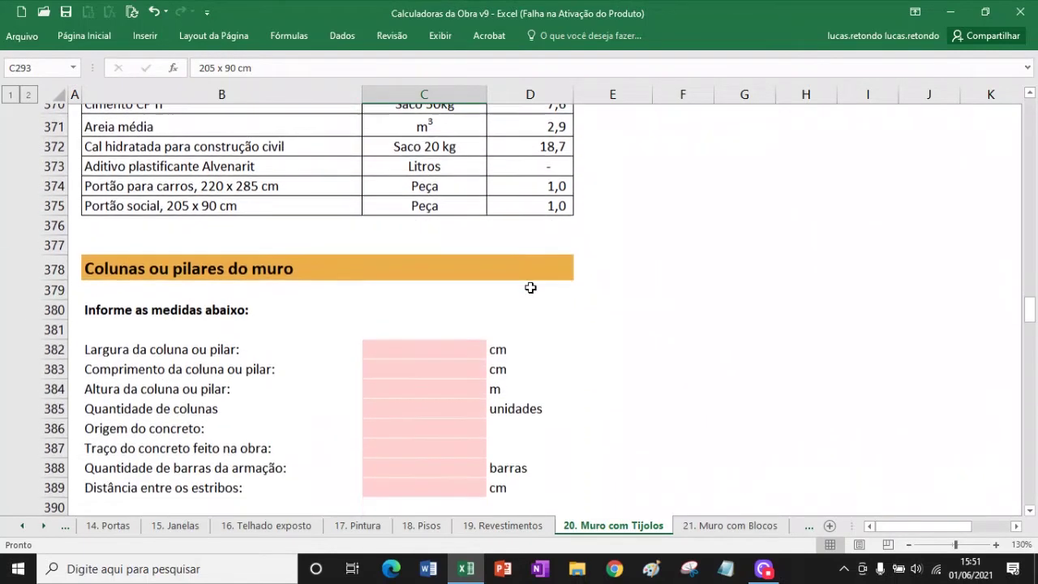
{"action": "scroll", "coordinate": [442, 219], "scroll_direction": "down", "scroll_amount": 1}
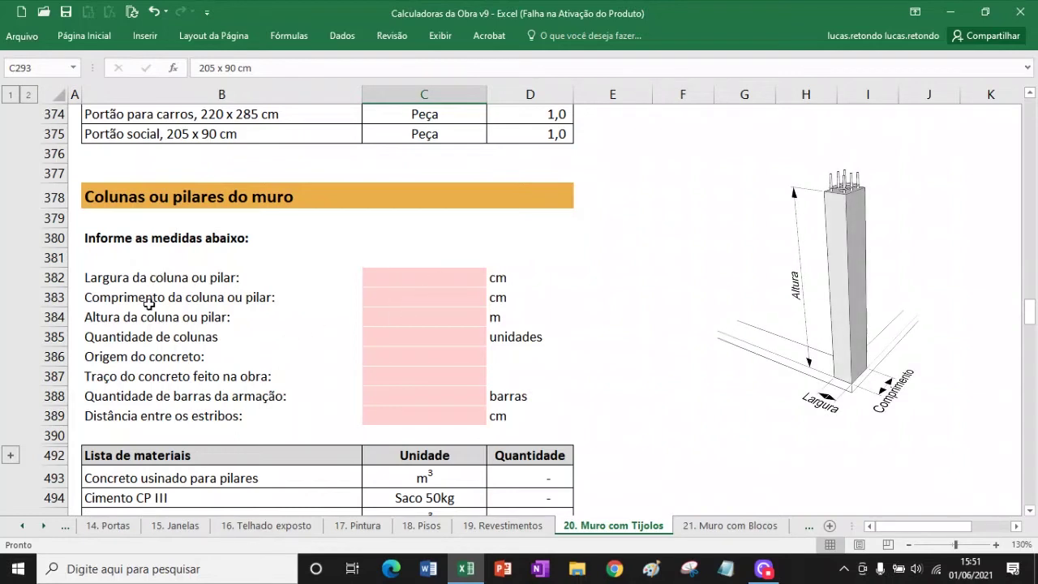
{"action": "left_click", "coordinate": [434, 274]}
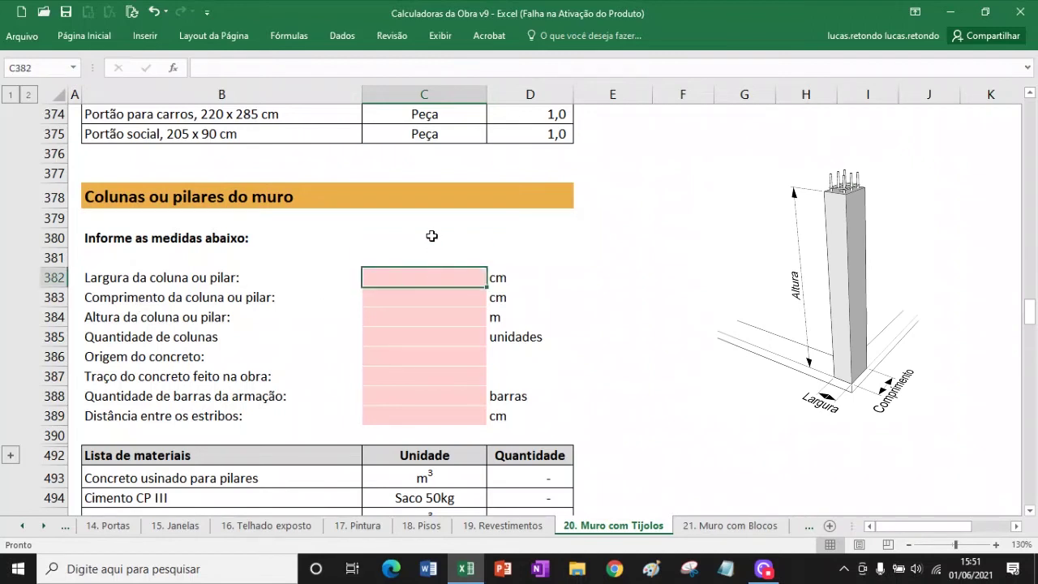
{"action": "type", "text": "25"}
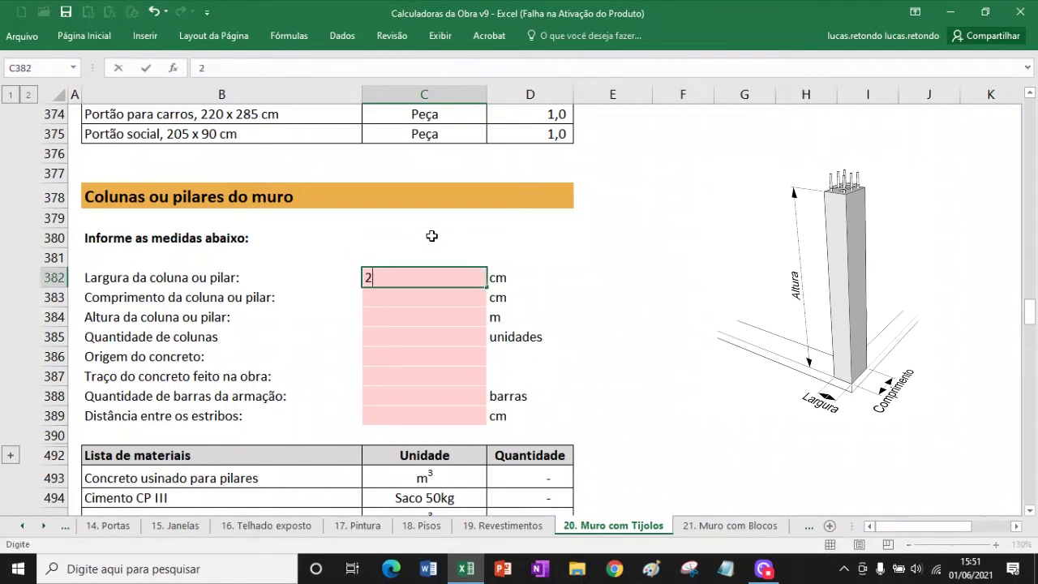
{"action": "key", "text": "Return"}
{"action": "type", "text": "25"}
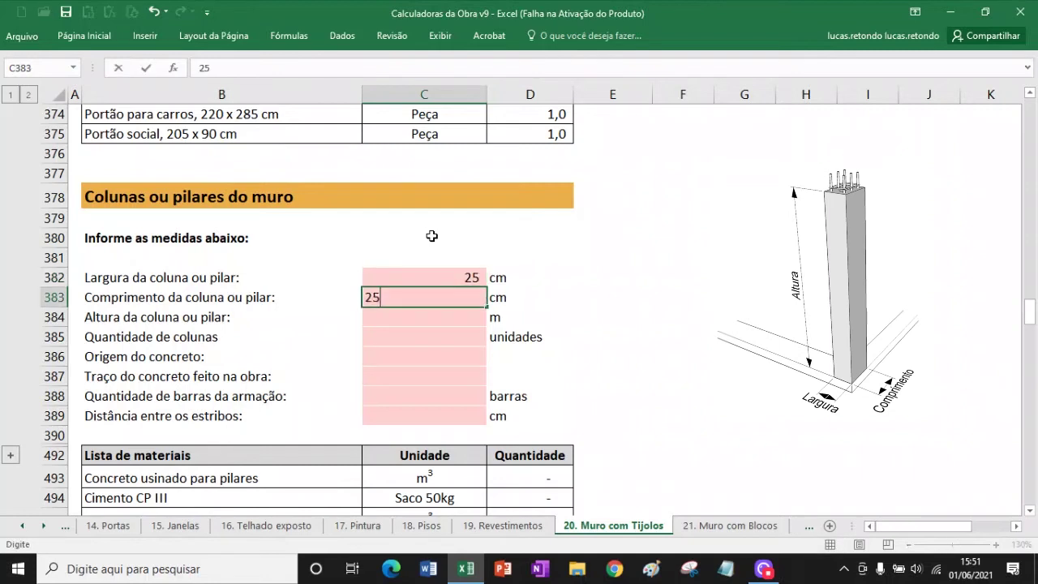
{"action": "key", "text": "Return"}
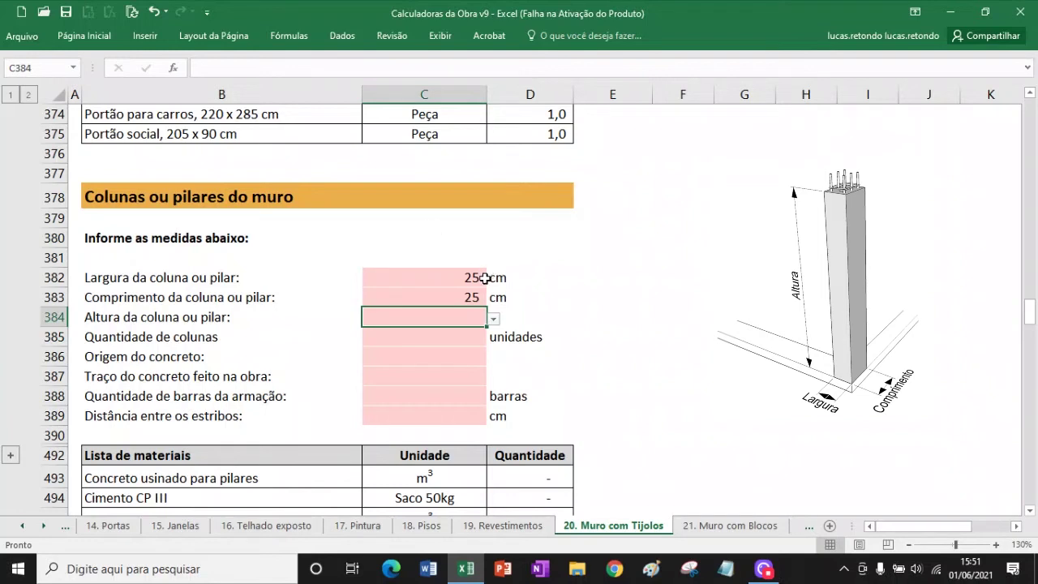
- Set the column height to 3,0 m and enter 16 as the number of columns
{"action": "left_click", "coordinate": [493, 321]}
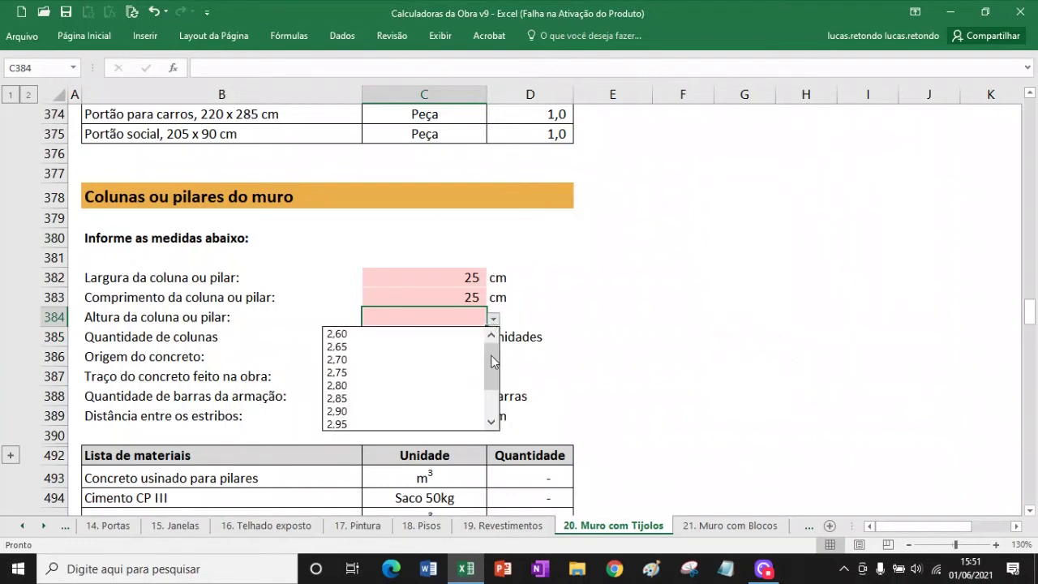
{"action": "left_click_drag", "start_coordinate": [492, 362], "coordinate": [492, 381]}
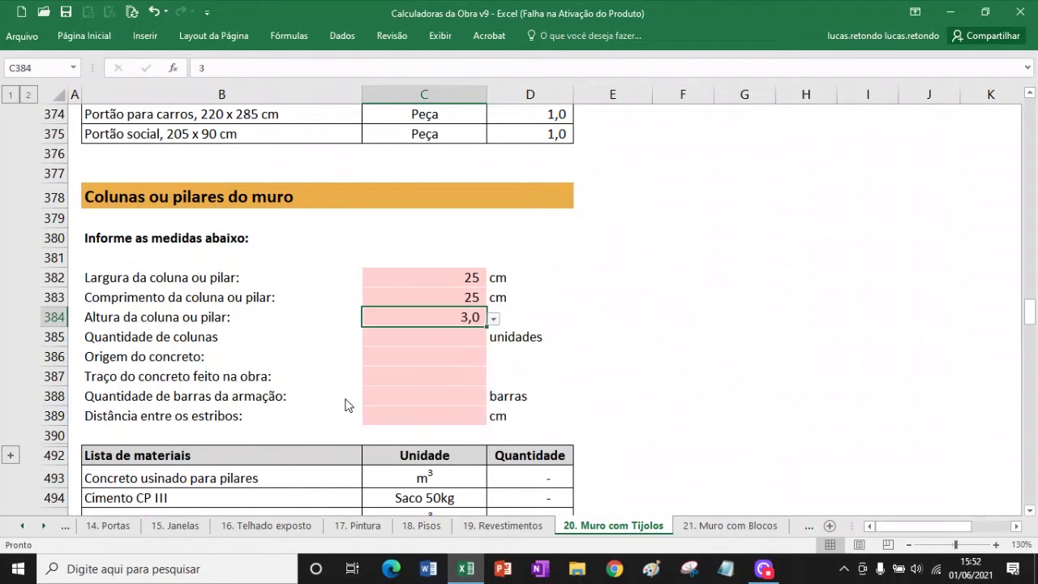
{"action": "left_click", "coordinate": [346, 399]}
{"action": "left_click", "coordinate": [467, 329]}
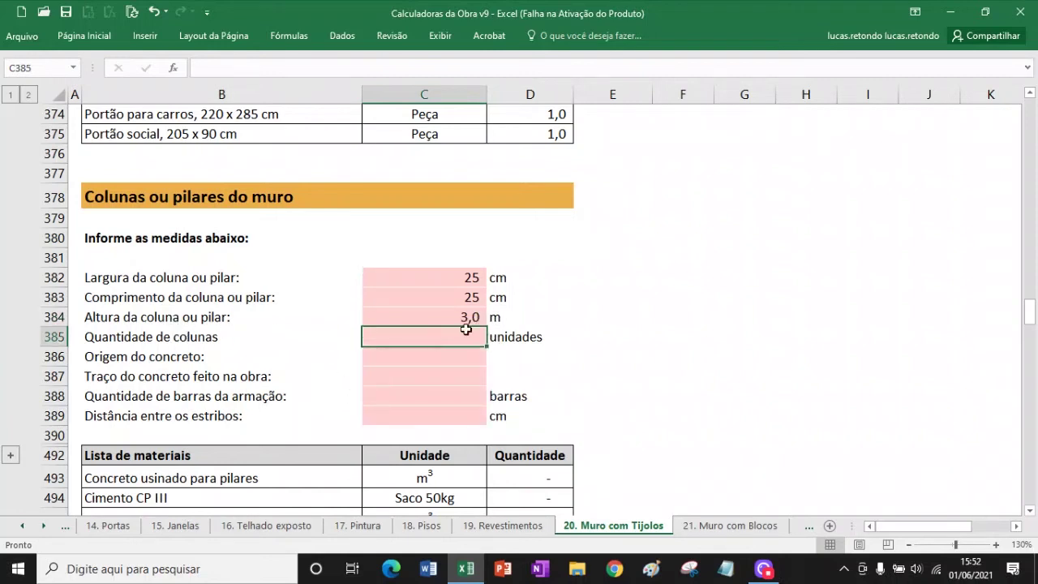
{"action": "type", "text": "16"}
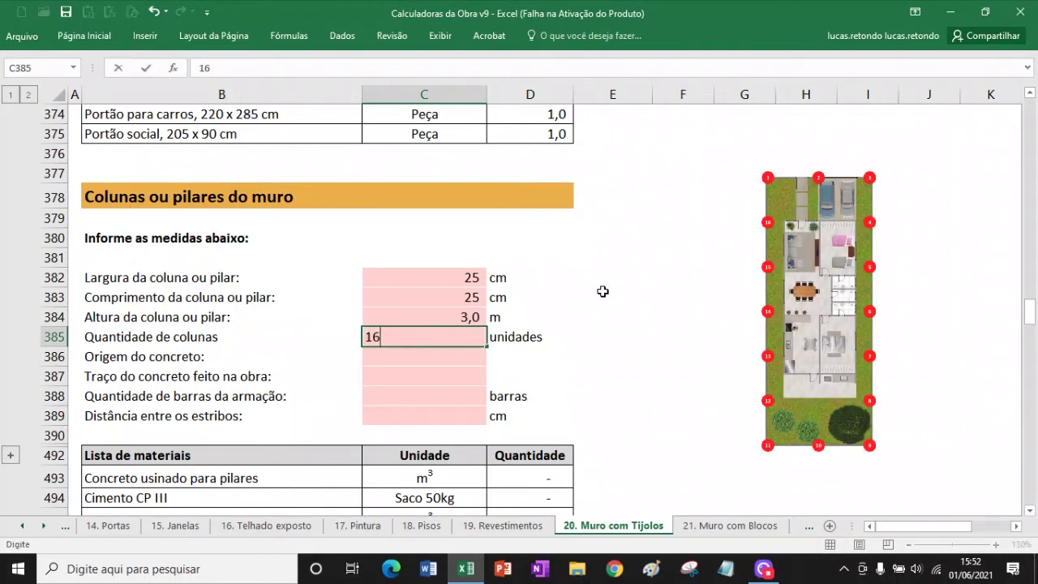
{"action": "key", "text": "Return"}
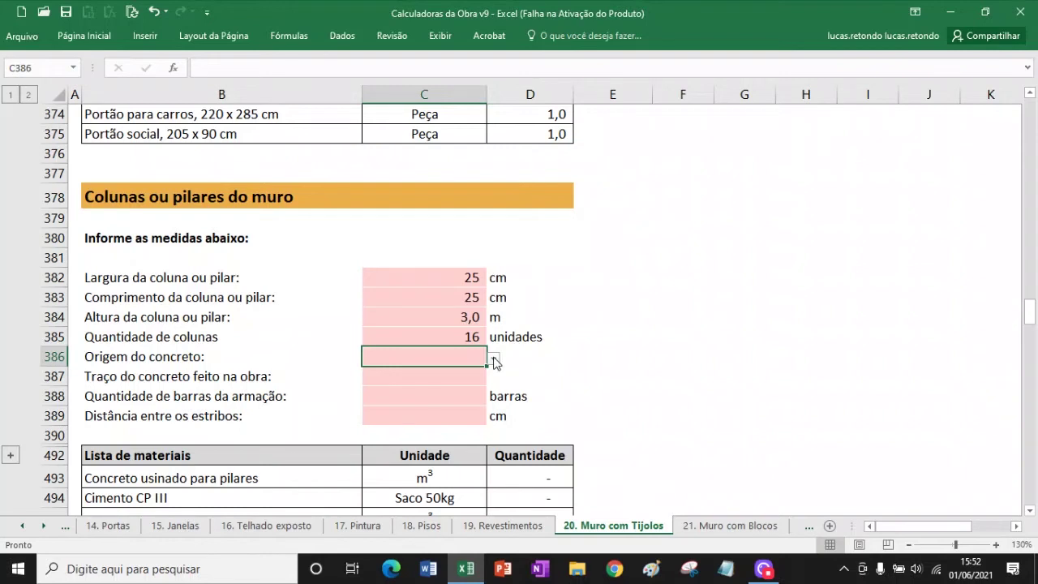
- Set the origin of the columns' concrete to "Feito na obra" after trying "Usinado"
{"action": "left_click", "coordinate": [495, 362]}
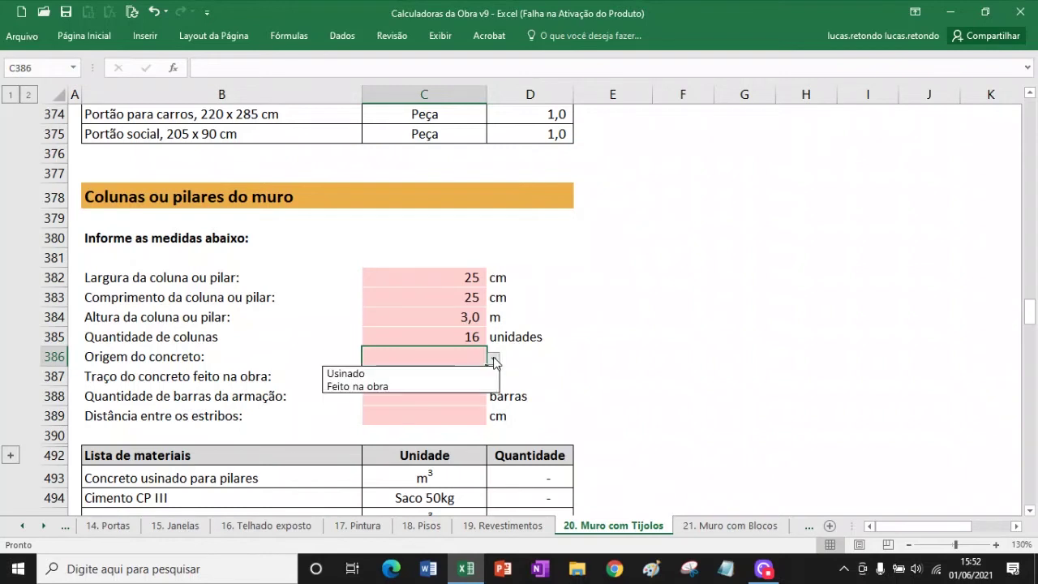
{"action": "left_click", "coordinate": [411, 378]}
{"action": "left_click", "coordinate": [494, 361]}
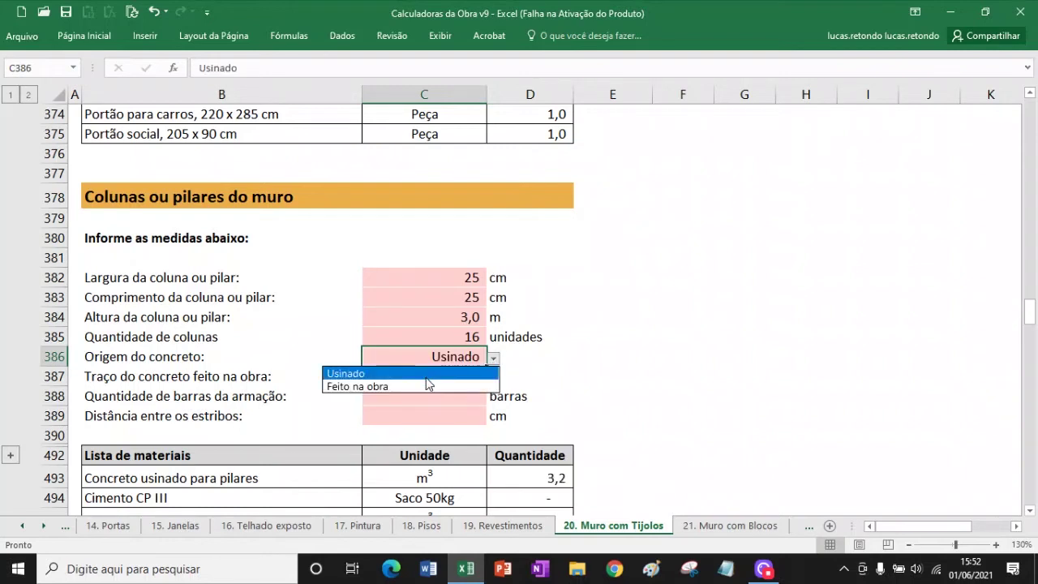
{"action": "left_click", "coordinate": [413, 387]}
- Choose the 1:5:6 mix ratio for the columns' site-made concrete
{"action": "scroll", "coordinate": [528, 344], "scroll_direction": "down", "scroll_amount": 2}
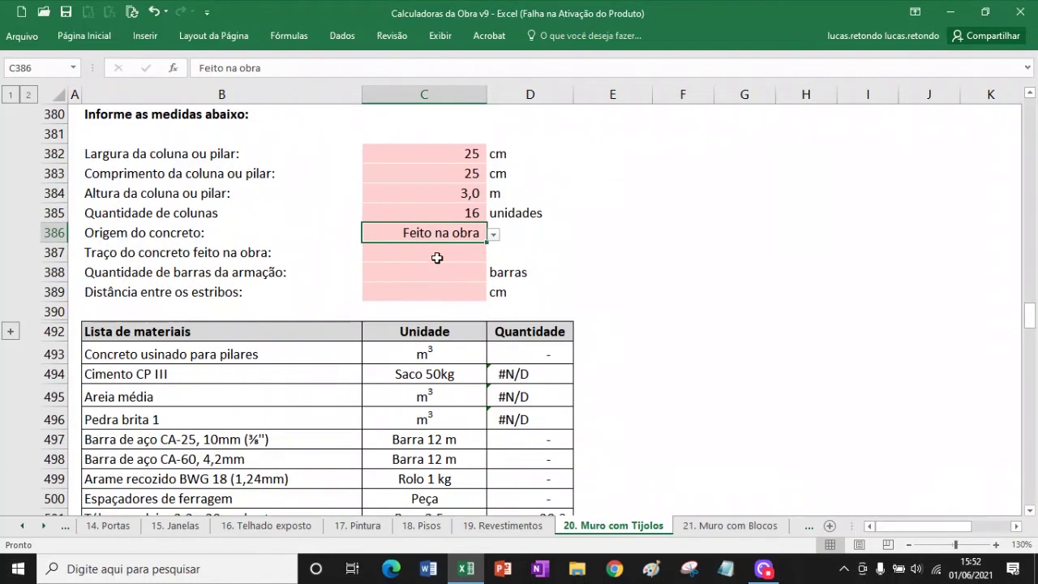
{"action": "left_click", "coordinate": [438, 254]}
{"action": "left_click", "coordinate": [493, 255]}
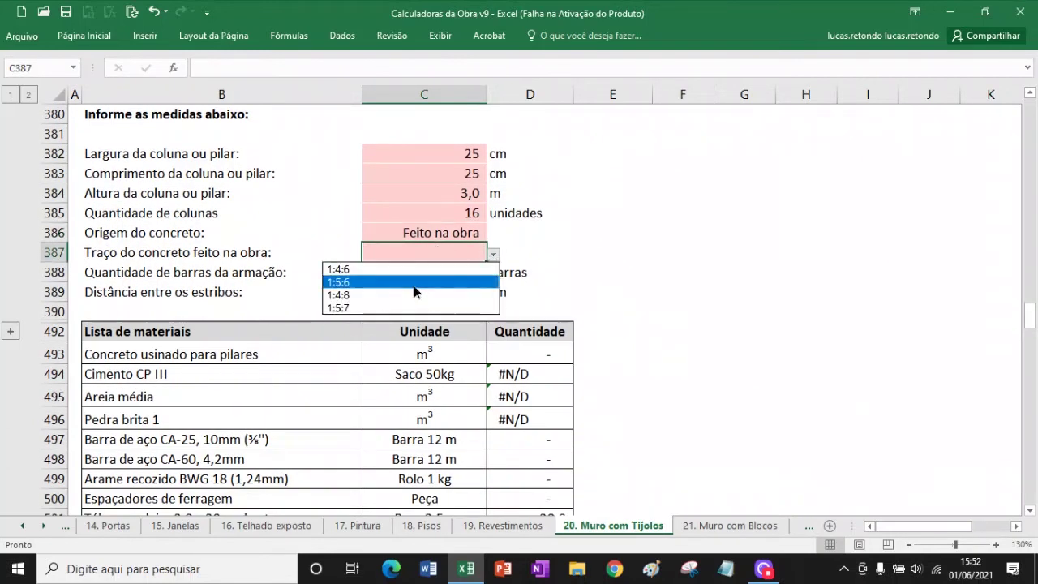
{"action": "left_click", "coordinate": [416, 284]}
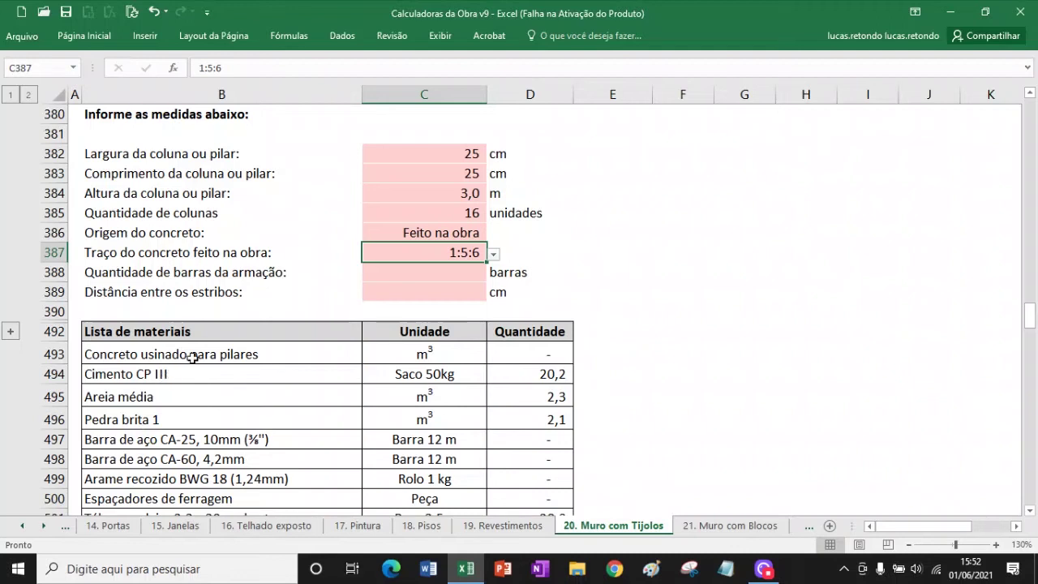
- Enter 4 reinforcement bars and a stirrup spacing of 15 cm for the wall columns
{"action": "left_click", "coordinate": [419, 268]}
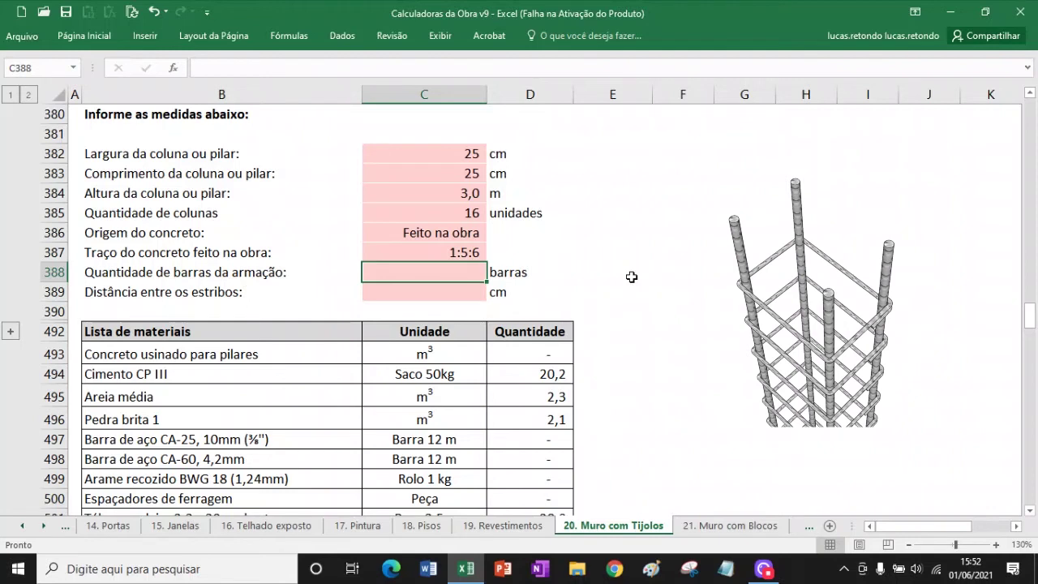
{"action": "type", "text": "4"}
{"action": "key", "text": "Return"}
{"action": "type", "text": "15"}
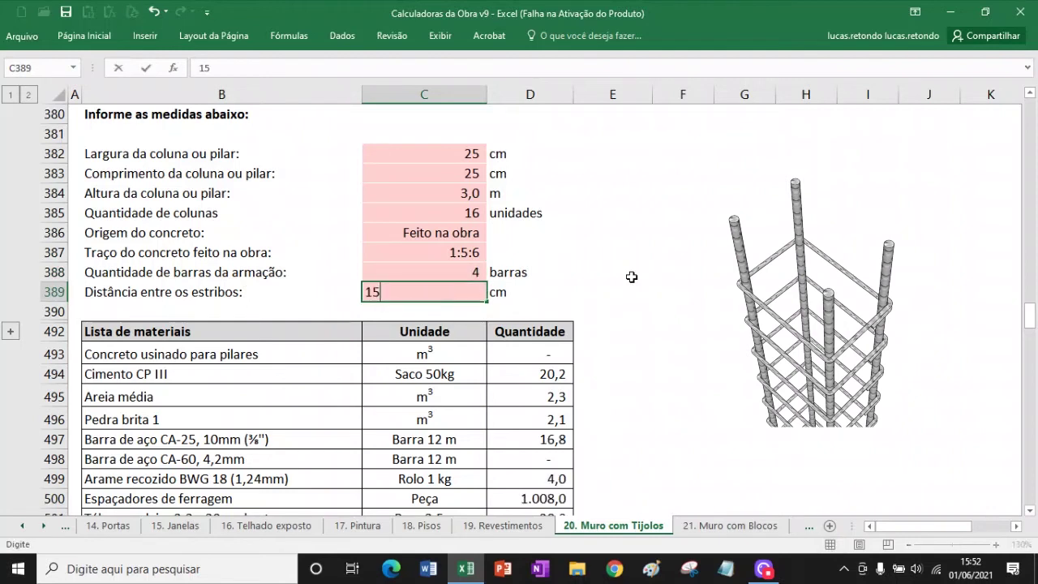
{"action": "key", "text": "Return"}
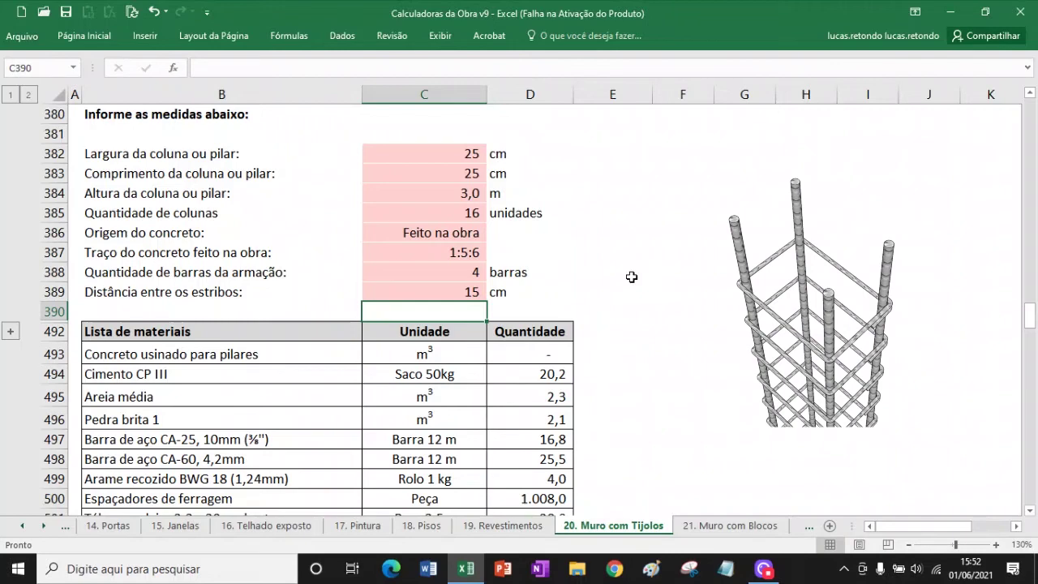
- Review the material lists for the columns and tie beams, and look over the remaining mortar and painting sections
{"action": "scroll", "coordinate": [549, 245], "scroll_direction": "down", "scroll_amount": 1}
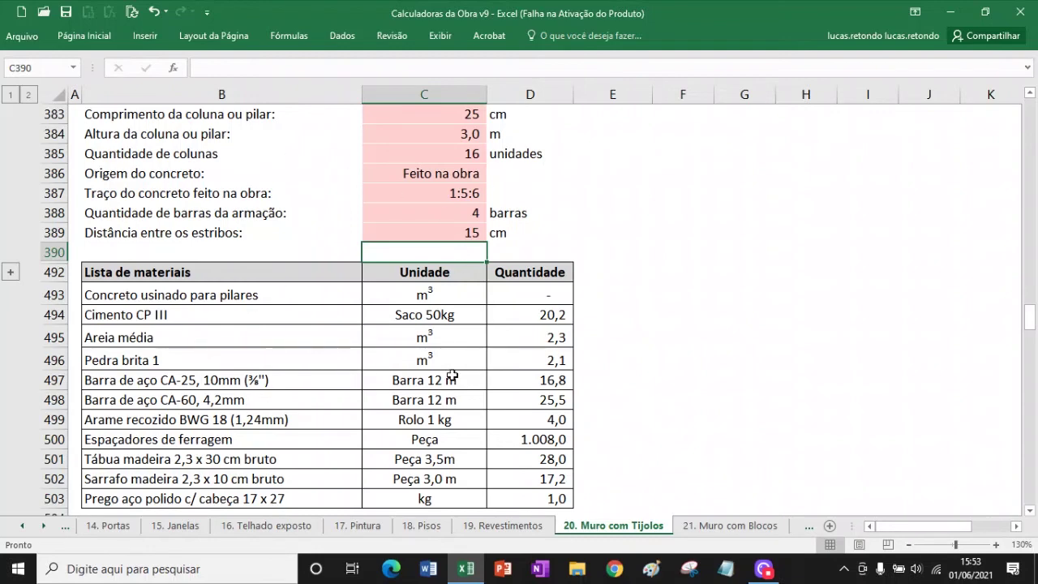
{"action": "scroll", "coordinate": [452, 375], "scroll_direction": "up", "scroll_amount": 1}
{"action": "scroll", "coordinate": [175, 220], "scroll_direction": "up", "scroll_amount": 2}
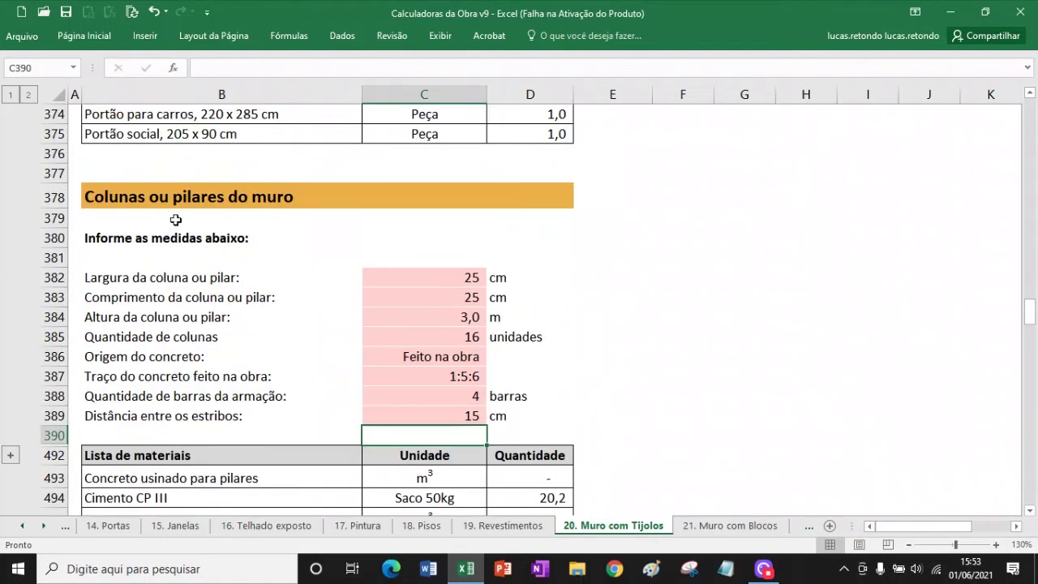
{"action": "scroll", "coordinate": [487, 329], "scroll_direction": "down", "scroll_amount": 9}
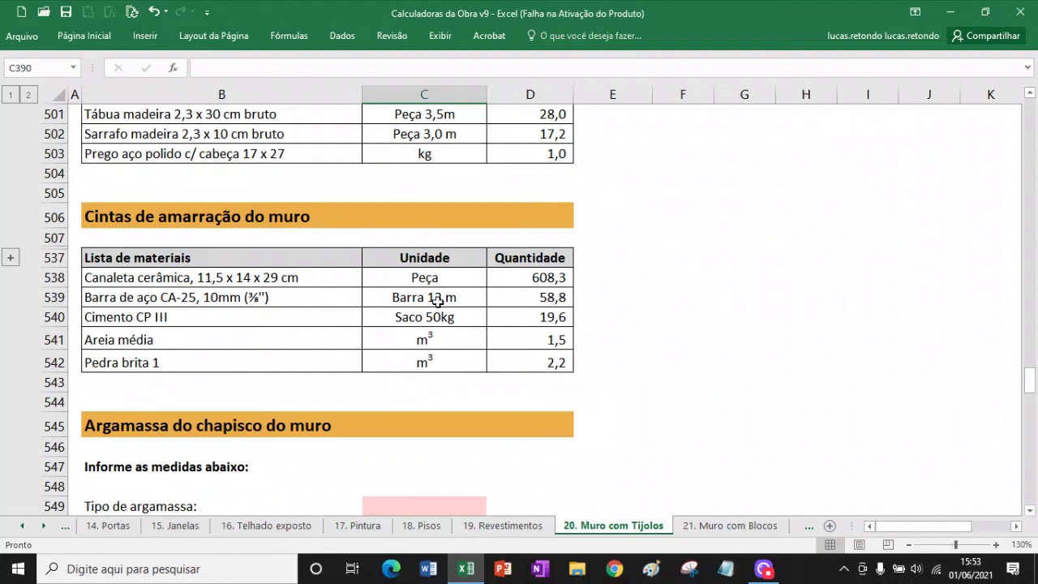
{"action": "scroll", "coordinate": [427, 286], "scroll_direction": "down", "scroll_amount": 2}
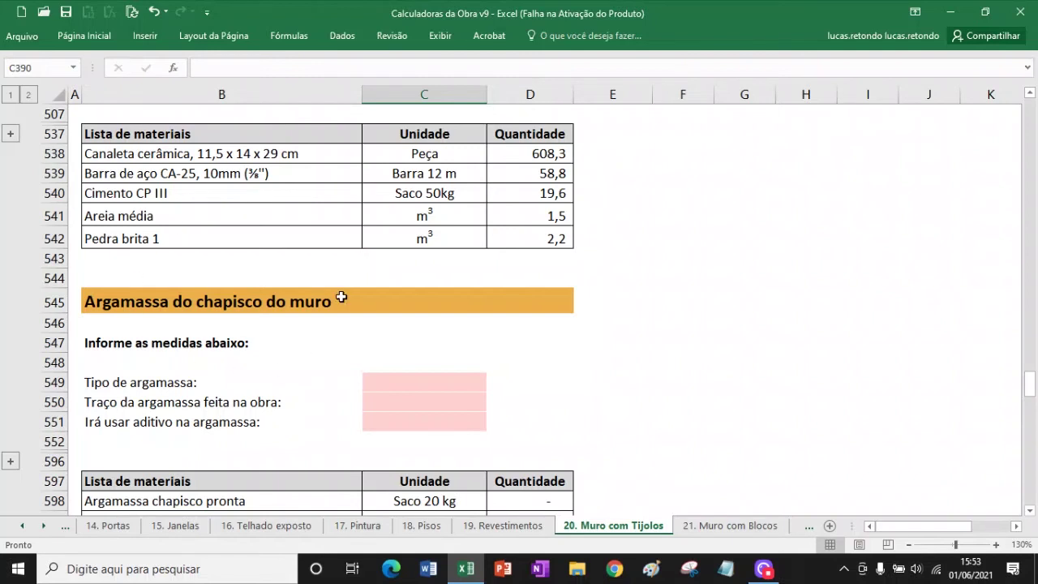
{"action": "scroll", "coordinate": [341, 297], "scroll_direction": "down", "scroll_amount": 1}
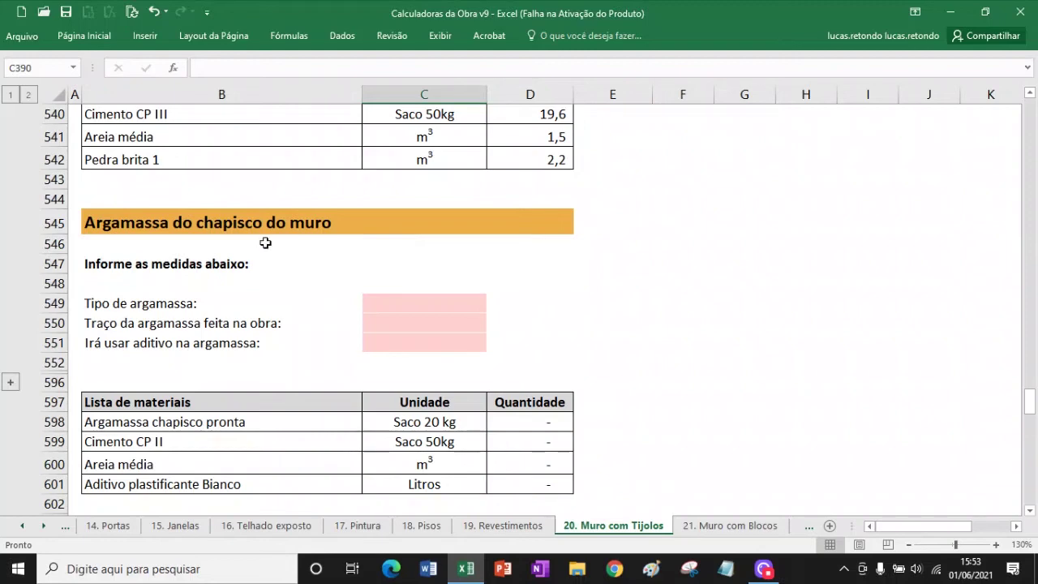
{"action": "scroll", "coordinate": [270, 233], "scroll_direction": "down", "scroll_amount": 4}
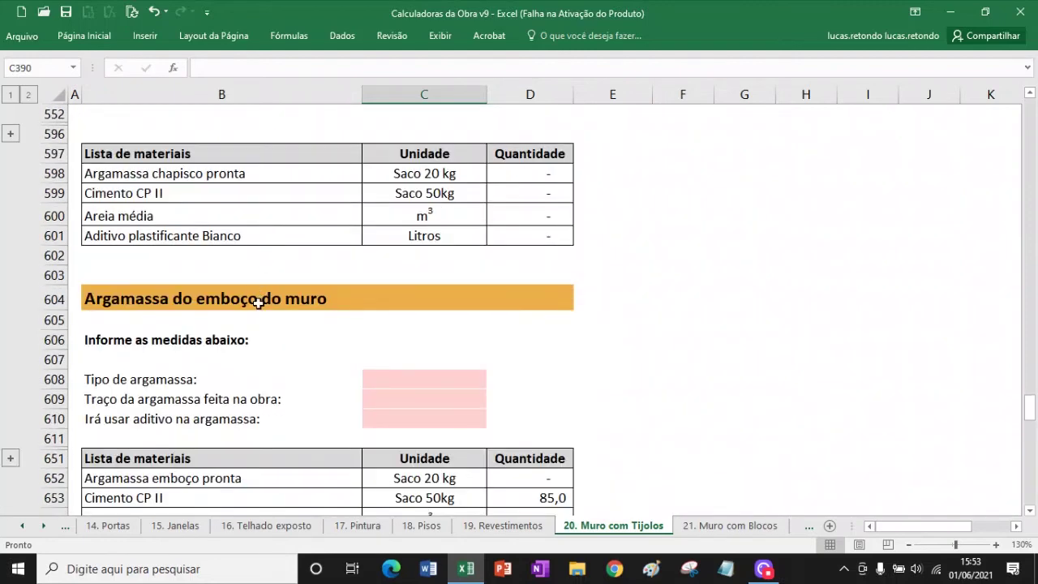
{"action": "scroll", "coordinate": [259, 325], "scroll_direction": "down", "scroll_amount": 4}
{"action": "scroll", "coordinate": [260, 364], "scroll_direction": "down", "scroll_amount": 4}
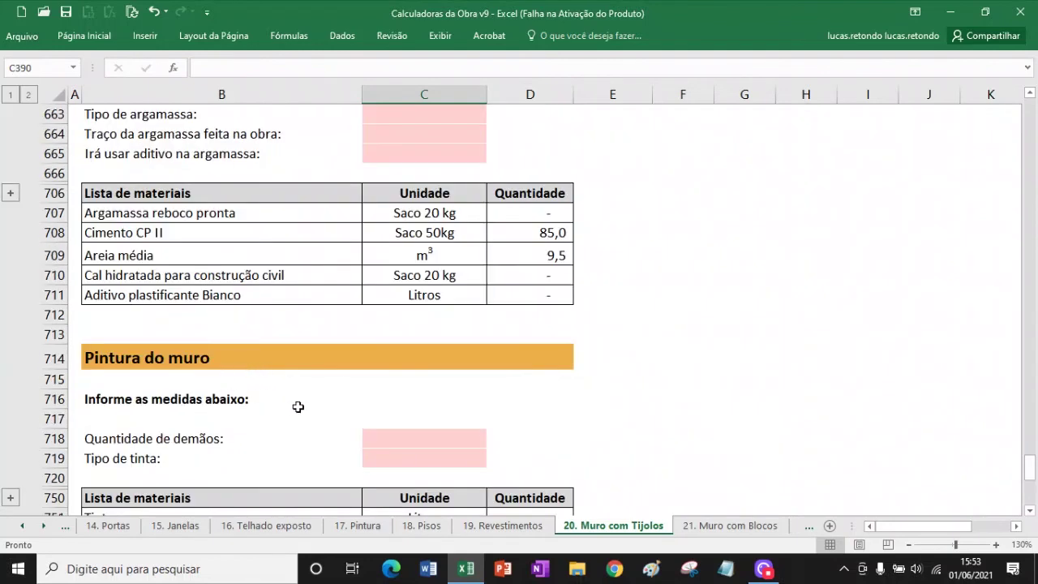
{"action": "scroll", "coordinate": [299, 407], "scroll_direction": "up", "scroll_amount": 4}
{"action": "scroll", "coordinate": [299, 407], "scroll_direction": "up", "scroll_amount": 9}
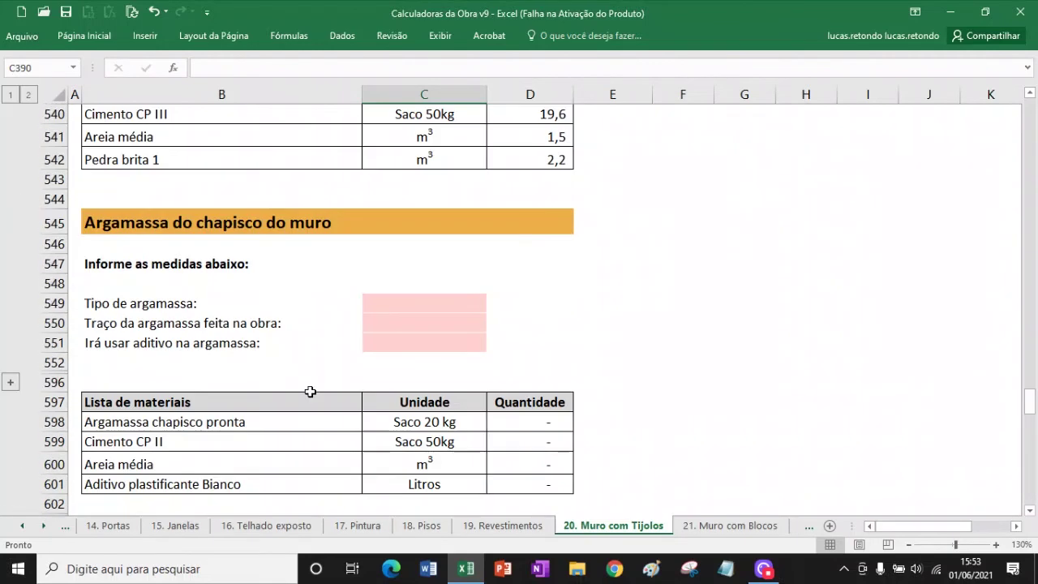
- In the wall's chapisco mortar section, set the mortar type to "Feita na obra" and its mix ratio to 1:8
{"action": "left_click", "coordinate": [172, 306]}
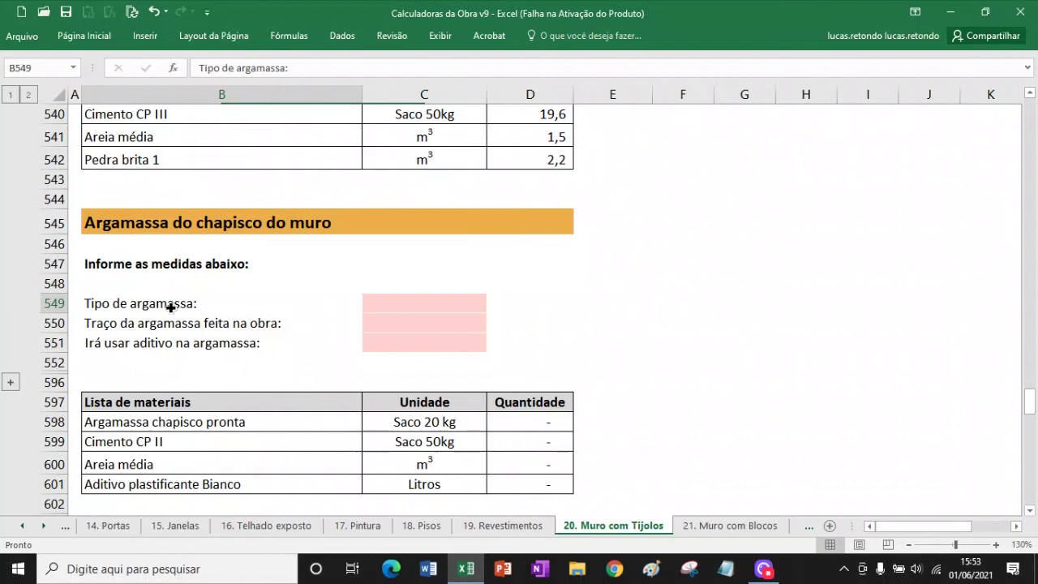
{"action": "left_click", "coordinate": [431, 301]}
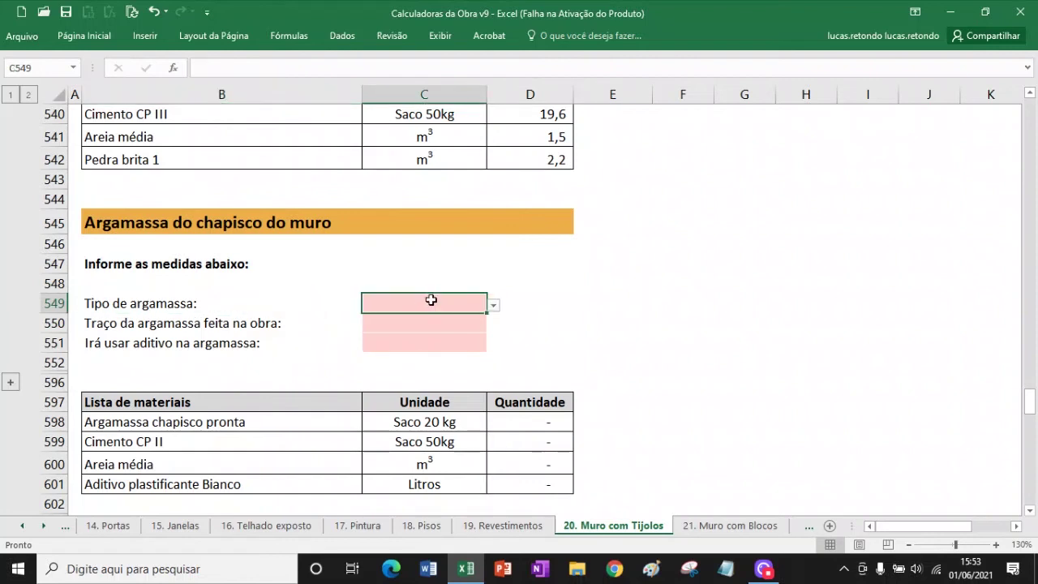
{"action": "left_click", "coordinate": [494, 306]}
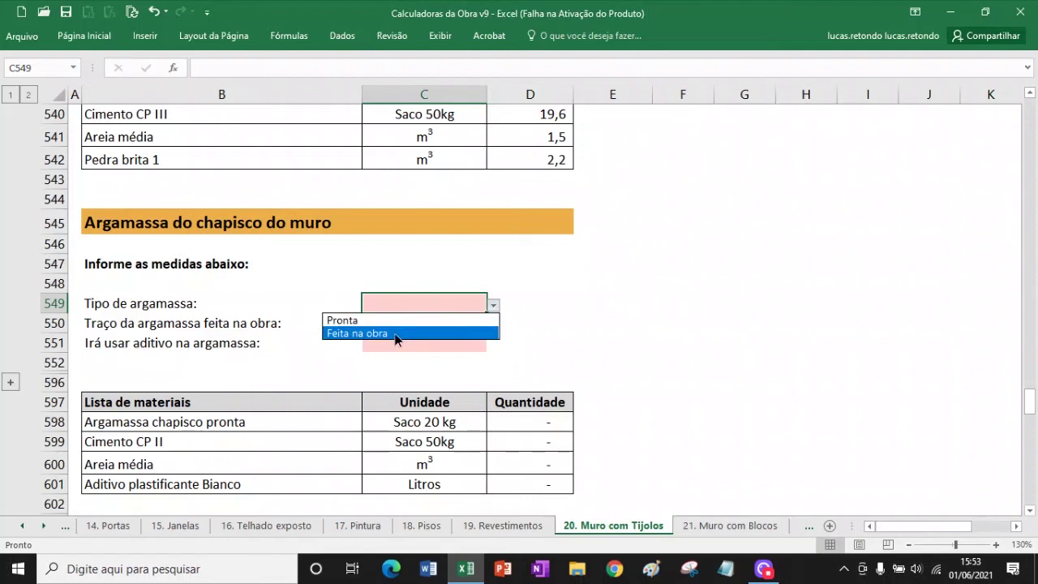
{"action": "left_click", "coordinate": [397, 333]}
{"action": "left_click", "coordinate": [454, 325]}
{"action": "left_click", "coordinate": [493, 325]}
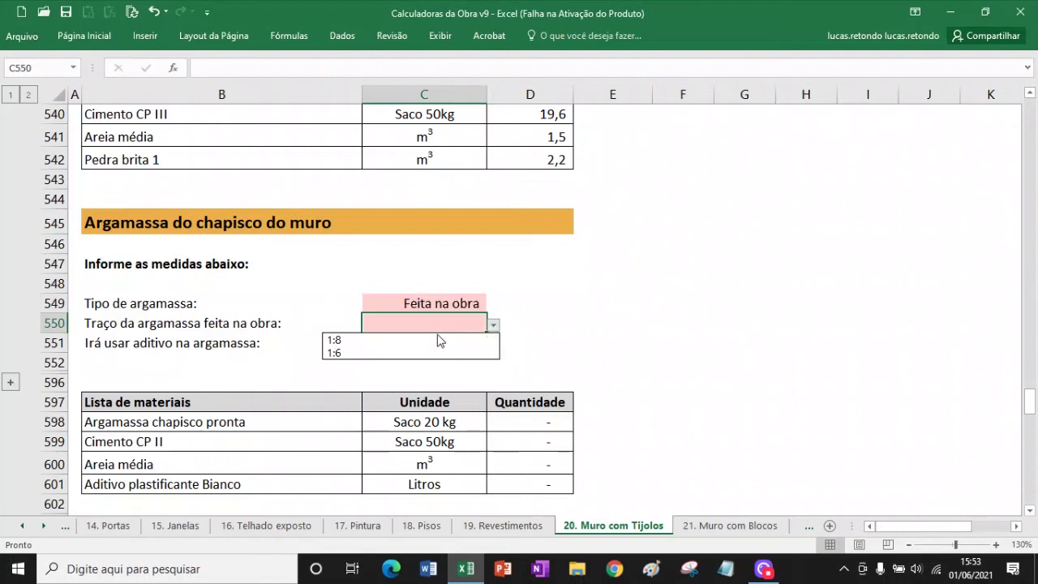
{"action": "left_click", "coordinate": [423, 341]}
- Set the additive option for the chapisco mortar to "Sim"
{"action": "left_click", "coordinate": [453, 342]}
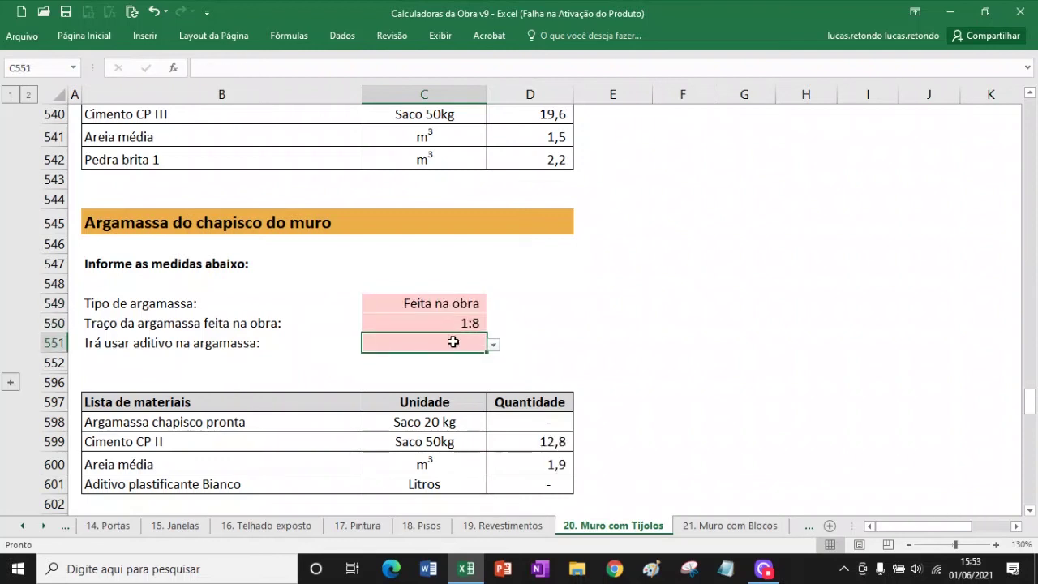
{"action": "left_click", "coordinate": [494, 344]}
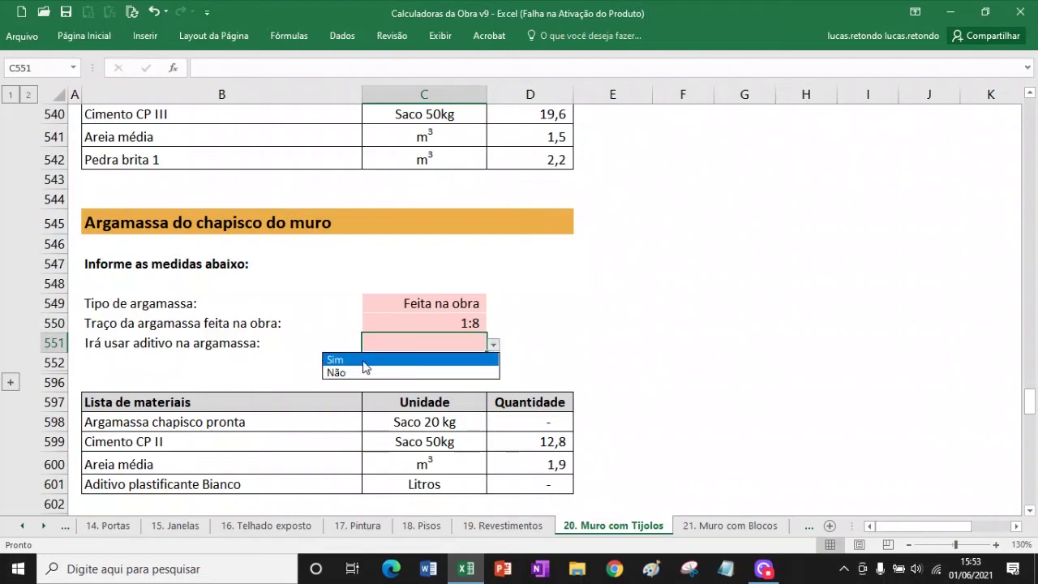
{"action": "left_click", "coordinate": [365, 360]}
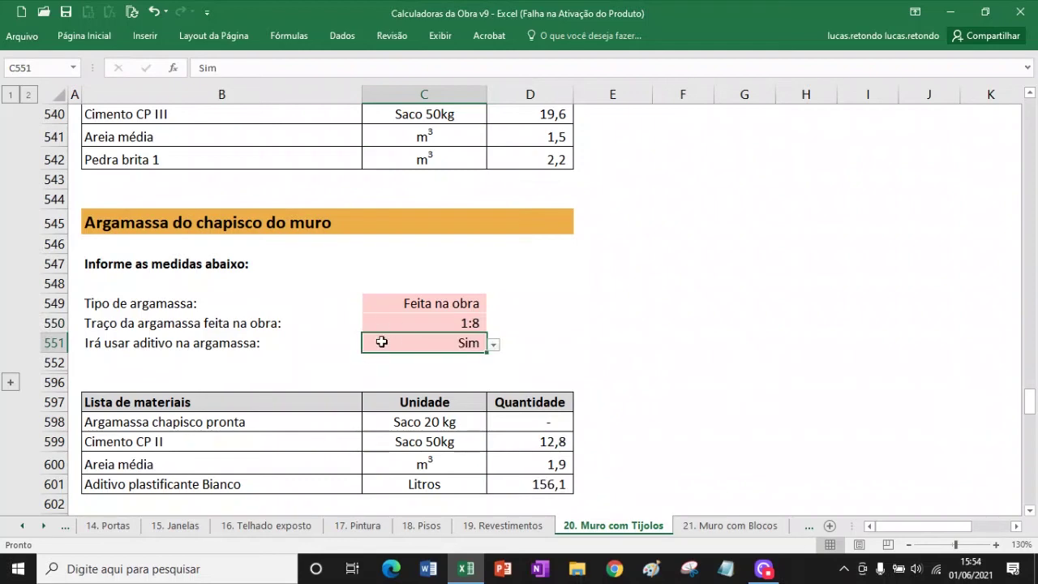
{"action": "scroll", "coordinate": [389, 326], "scroll_direction": "down", "scroll_amount": 4}
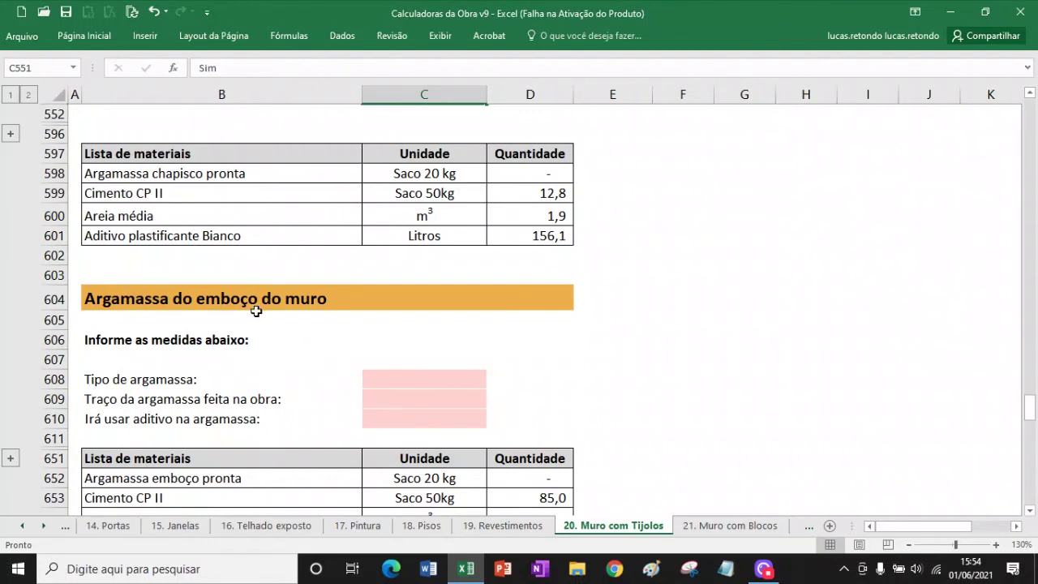
- In the wall's emboço mortar section, set the mortar type to "Feita na obra"
{"action": "scroll", "coordinate": [257, 311], "scroll_direction": "down", "scroll_amount": 1}
{"action": "left_click", "coordinate": [456, 299]}
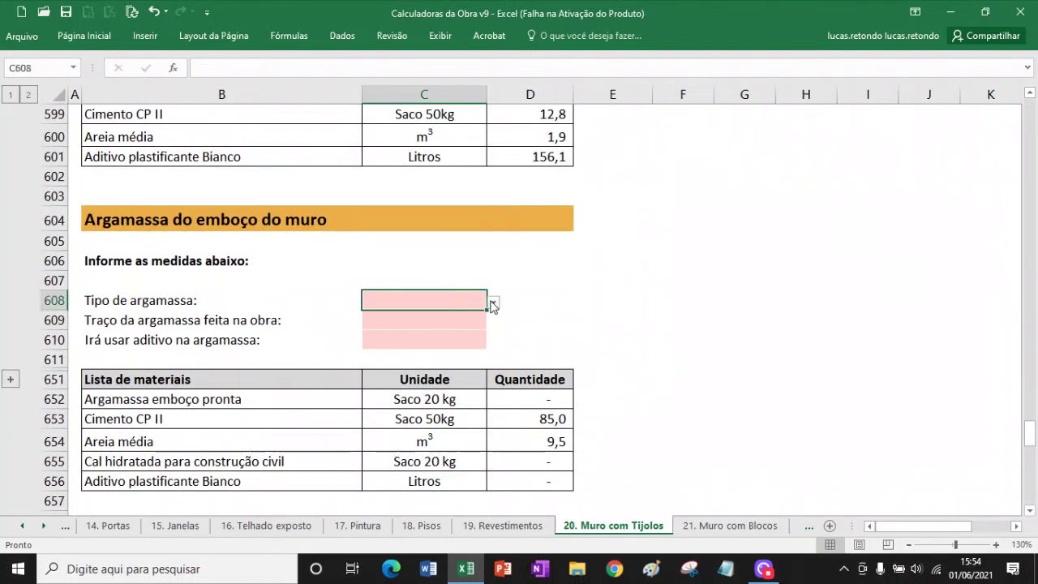
{"action": "left_click", "coordinate": [492, 303]}
{"action": "key", "text": "Escape"}
{"action": "left_click", "coordinate": [493, 303]}
{"action": "left_click", "coordinate": [438, 331]}
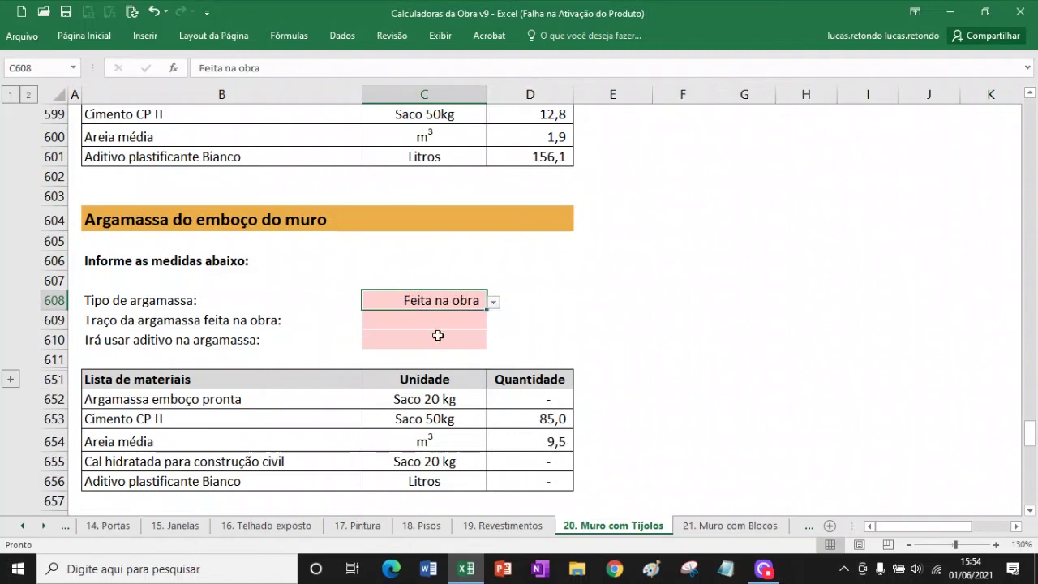
- Set the emboço mortar's mix ratio to 1:4:18 and its additive option to "Sim"
{"action": "left_click", "coordinate": [458, 321]}
{"action": "left_click", "coordinate": [492, 322]}
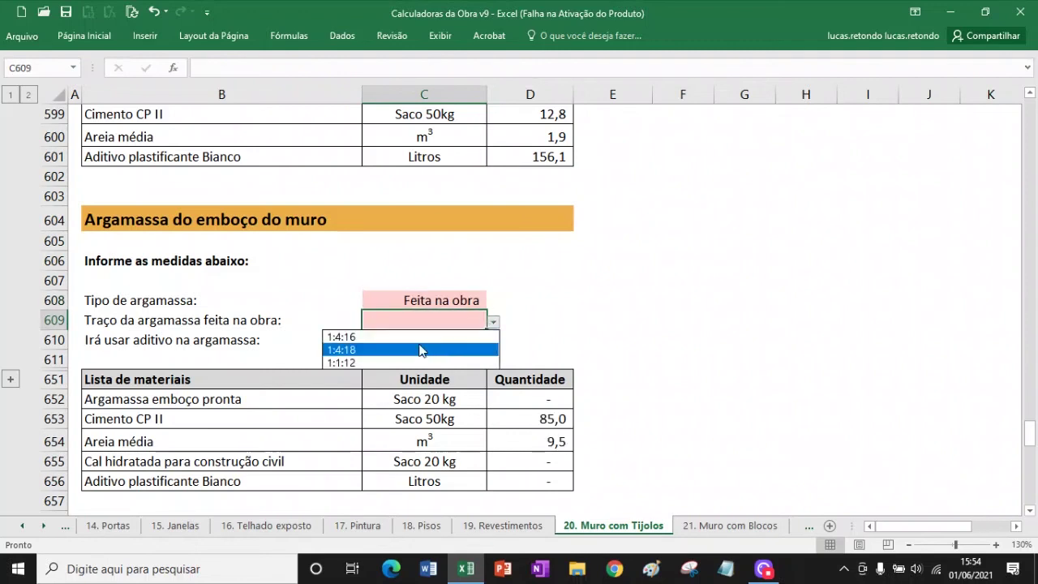
{"action": "left_click", "coordinate": [420, 349]}
{"action": "left_click", "coordinate": [484, 344]}
{"action": "left_click", "coordinate": [492, 343]}
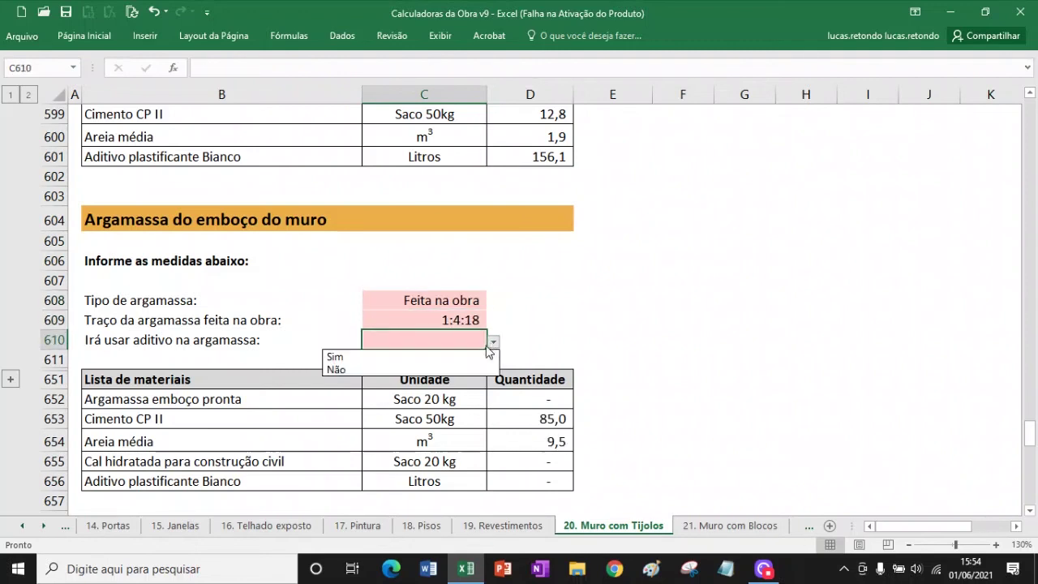
{"action": "left_click", "coordinate": [454, 357]}
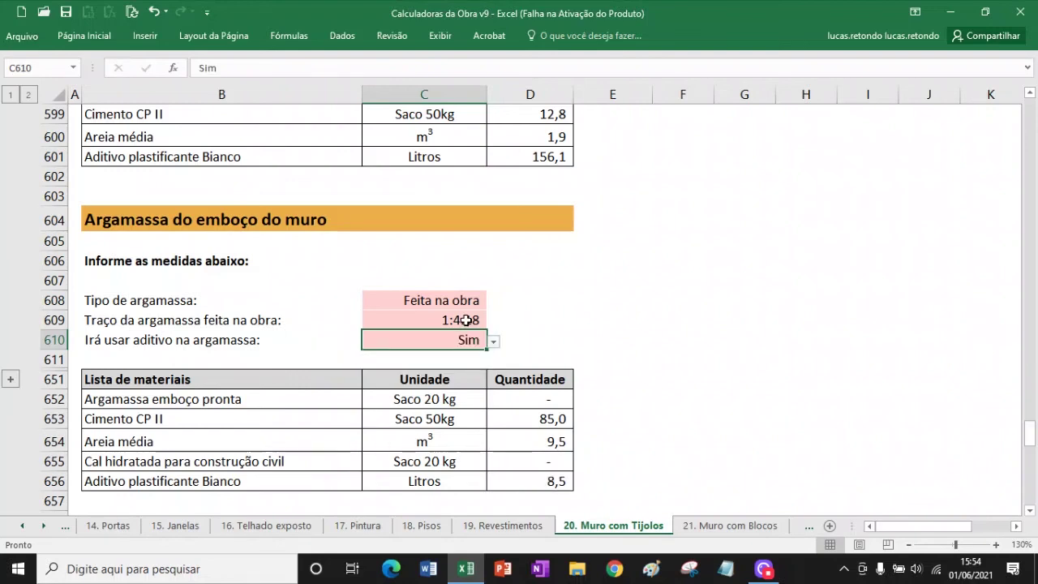
- In the wall's reboco mortar section, set the mortar type to "Feita na obra"
{"action": "scroll", "coordinate": [467, 320], "scroll_direction": "down", "scroll_amount": 6}
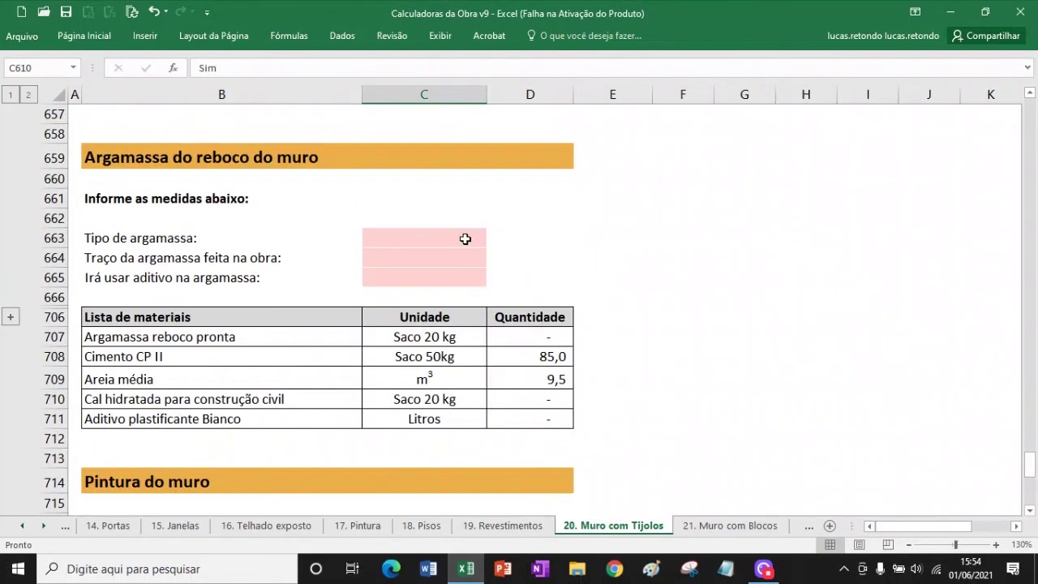
{"action": "left_click", "coordinate": [464, 239]}
{"action": "left_click", "coordinate": [493, 240]}
{"action": "left_click", "coordinate": [445, 267]}
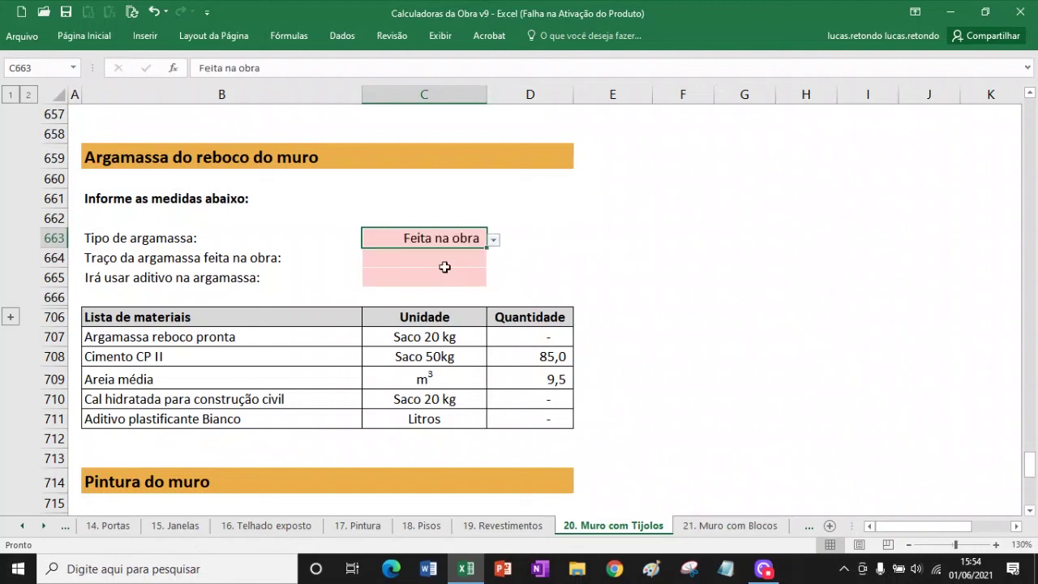
- Set the reboco mortar's mix ratio to 1:4:18 and its additive option to "Sim"
{"action": "left_click", "coordinate": [445, 267]}
{"action": "left_click", "coordinate": [493, 259]}
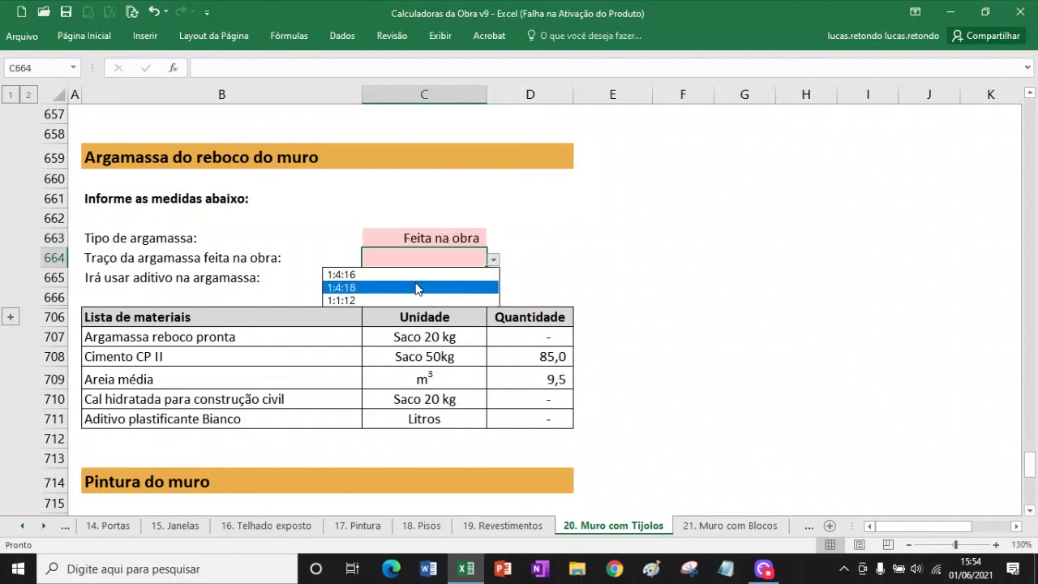
{"action": "left_click", "coordinate": [416, 288]}
{"action": "left_click", "coordinate": [425, 277]}
{"action": "left_click", "coordinate": [493, 281]}
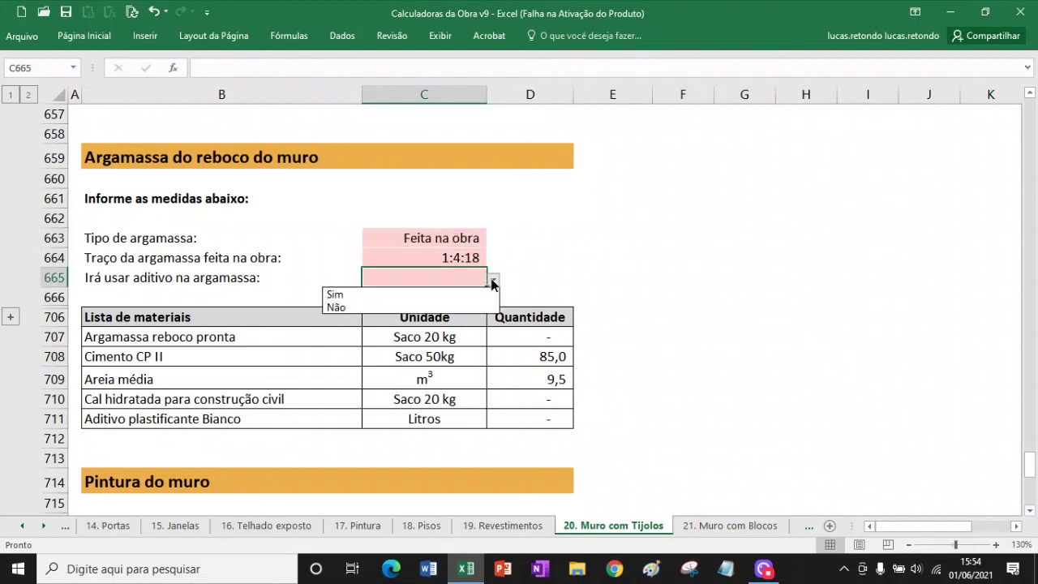
{"action": "left_click", "coordinate": [391, 295]}
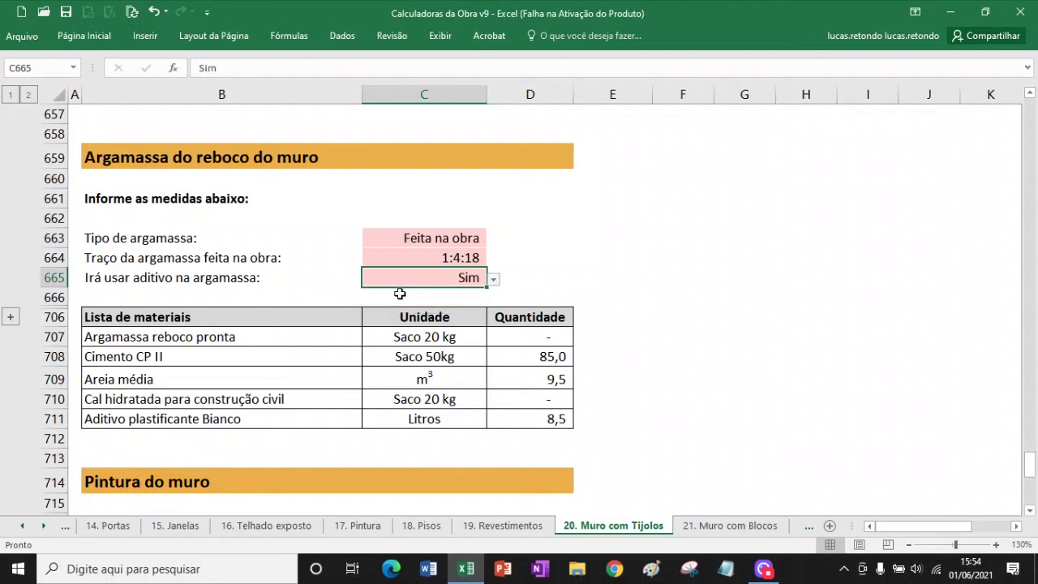
- In the wall painting section, set the number of coats to 2 and the paint type to "acrílico semi-brilho"
{"action": "scroll", "coordinate": [400, 294], "scroll_direction": "up", "scroll_amount": 5}
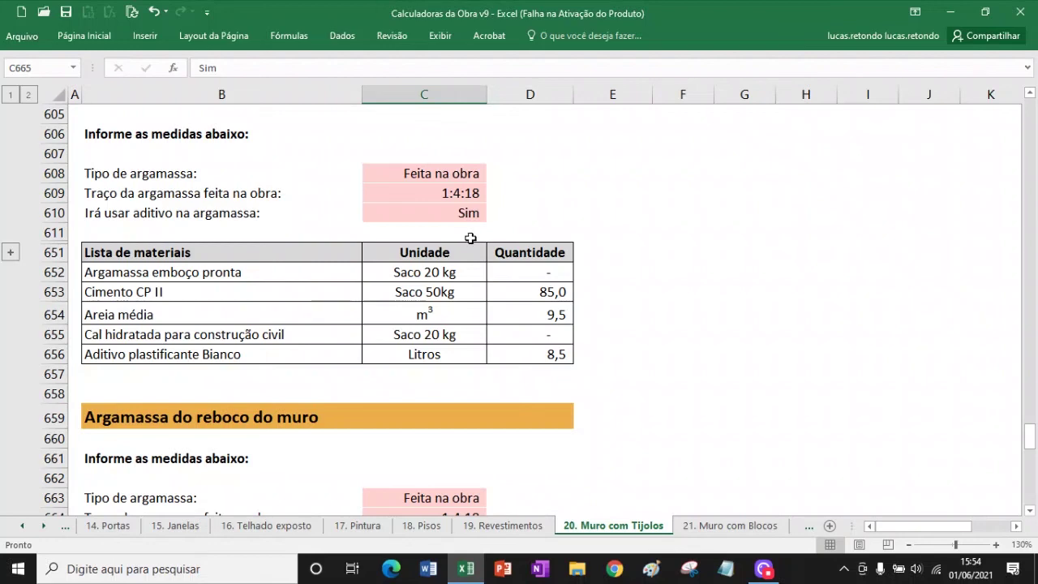
{"action": "scroll", "coordinate": [484, 236], "scroll_direction": "down", "scroll_amount": 9}
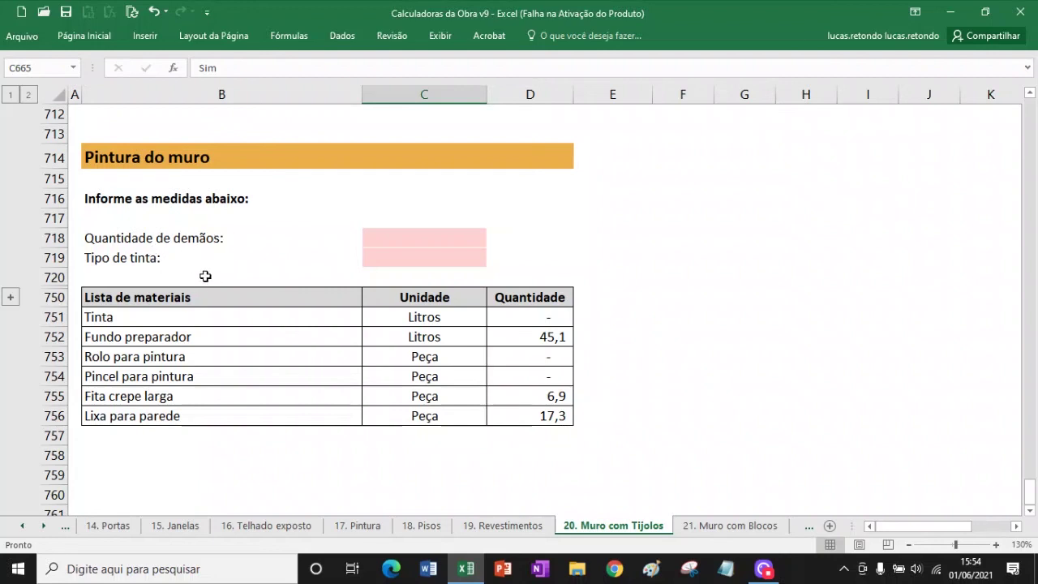
{"action": "left_click", "coordinate": [460, 238]}
{"action": "left_click", "coordinate": [494, 240]}
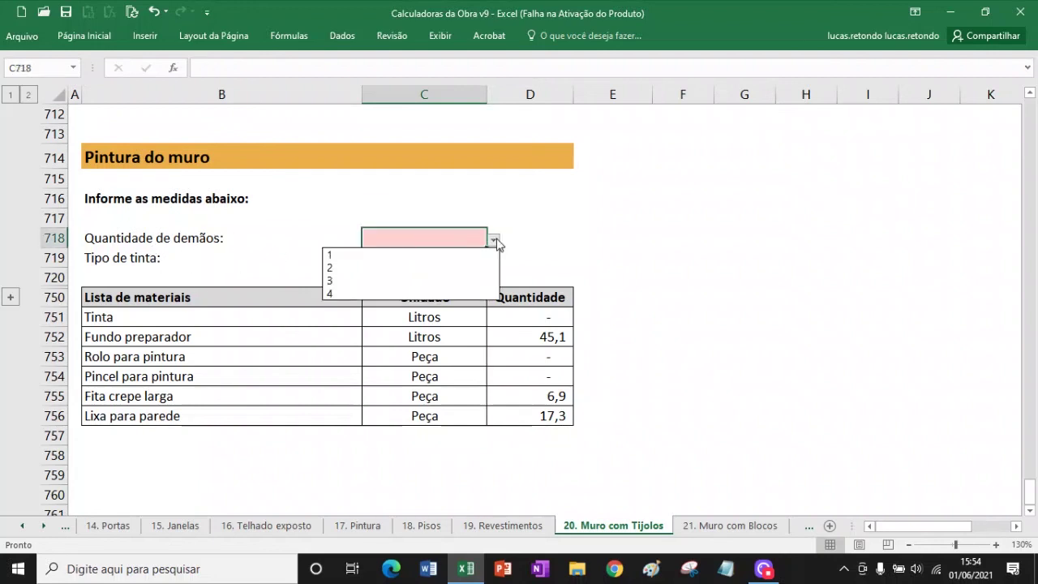
{"action": "left_click", "coordinate": [398, 267]}
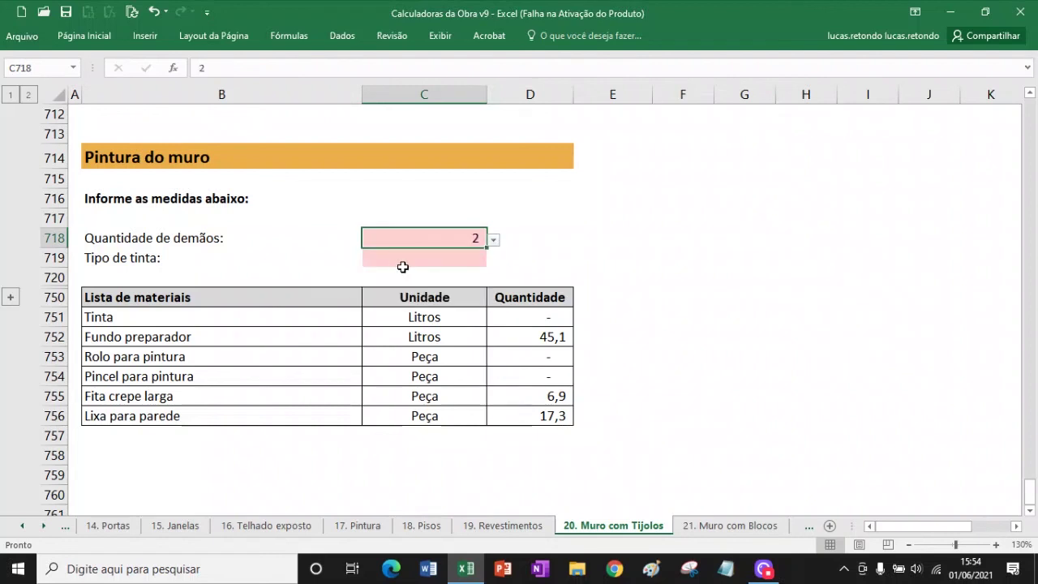
{"action": "left_click", "coordinate": [450, 257]}
{"action": "left_click", "coordinate": [493, 261]}
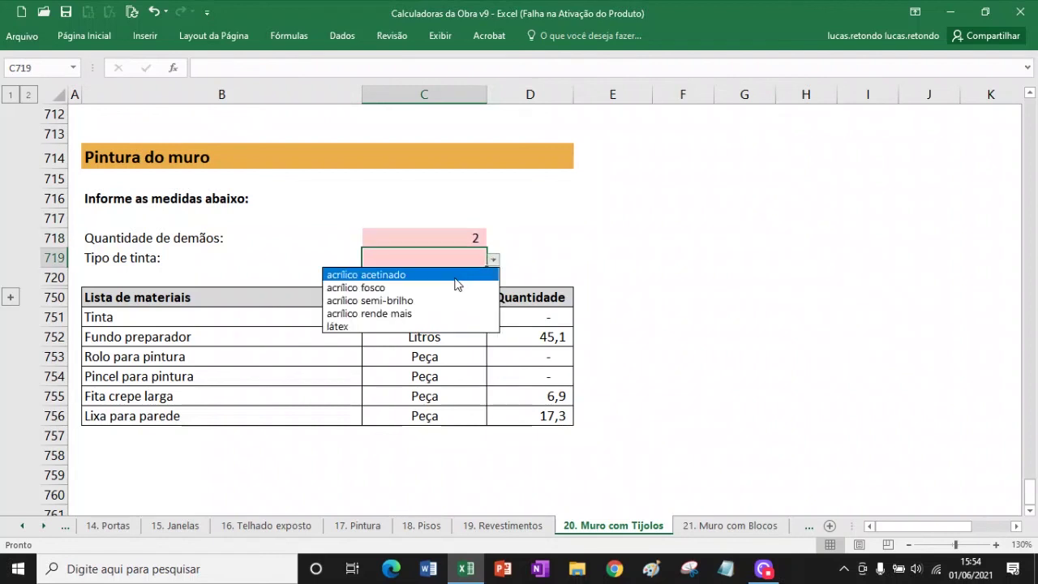
{"action": "left_click", "coordinate": [429, 302]}
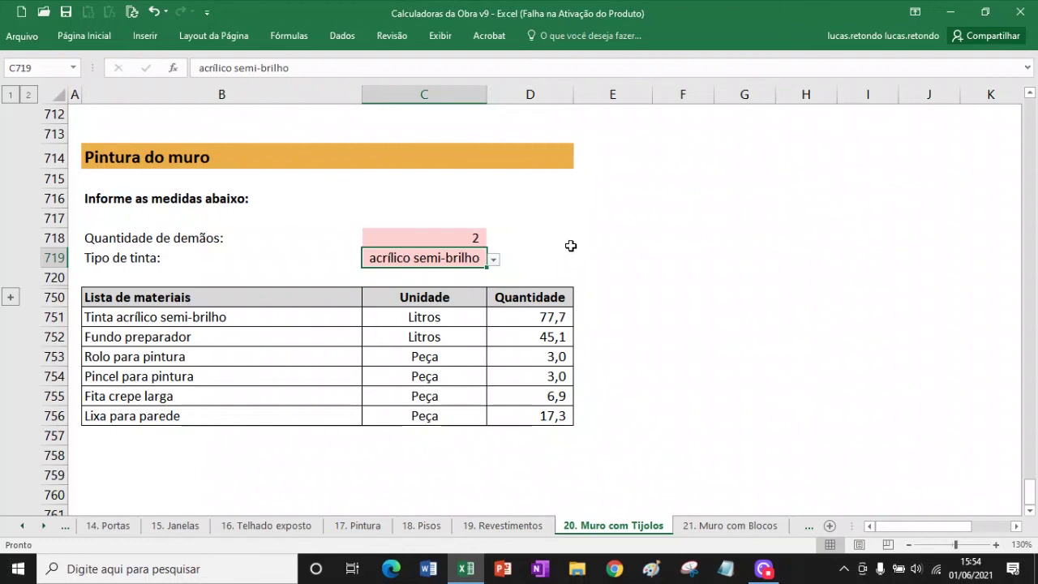